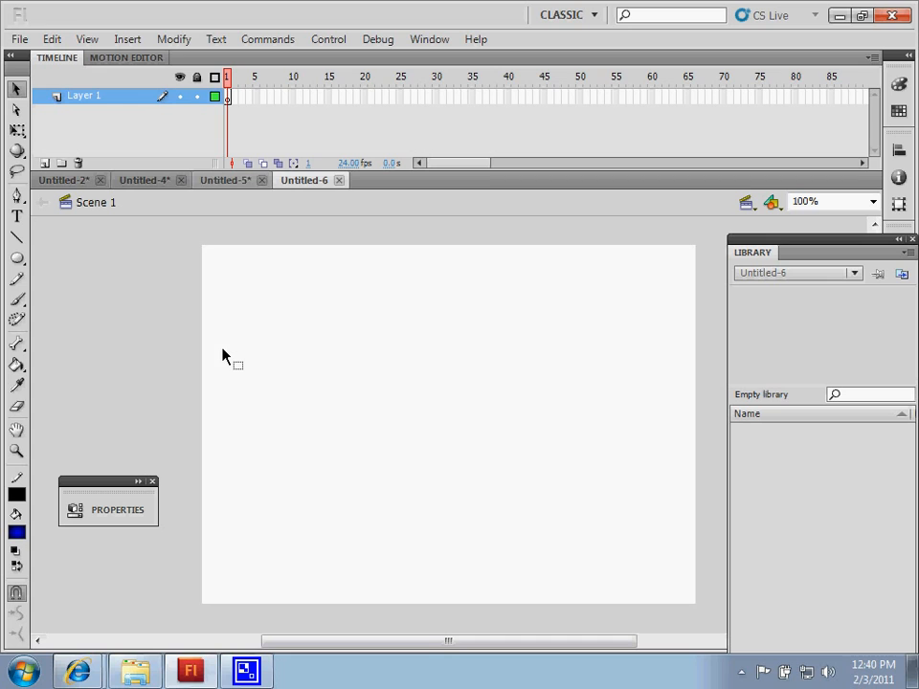
# Add a classic motion guide to Layer 1 and rename the guided layer as Ball
pyautogui.rightClick(120, 102)
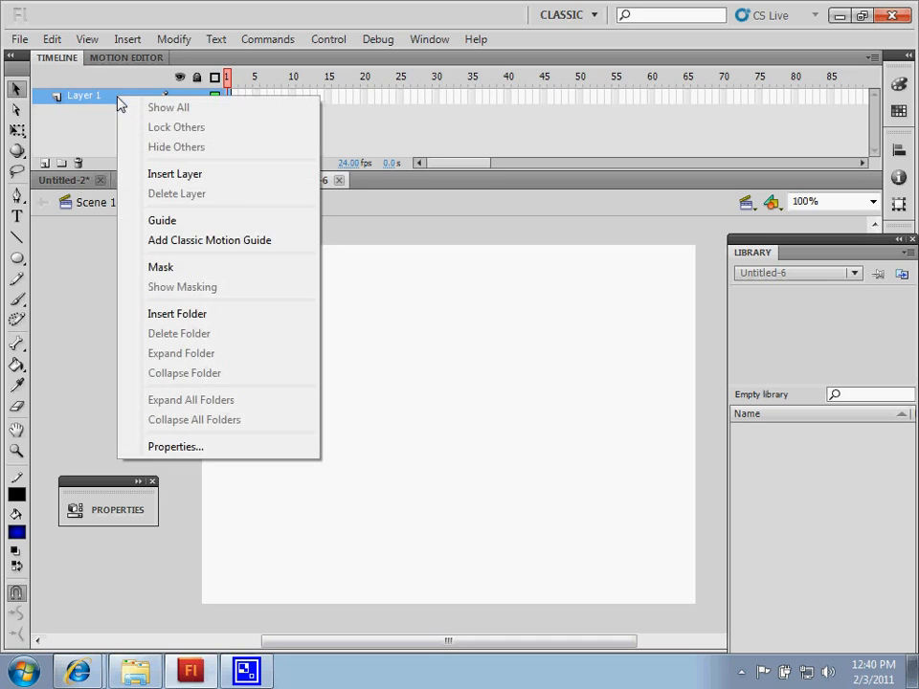
pyautogui.click(185, 241)
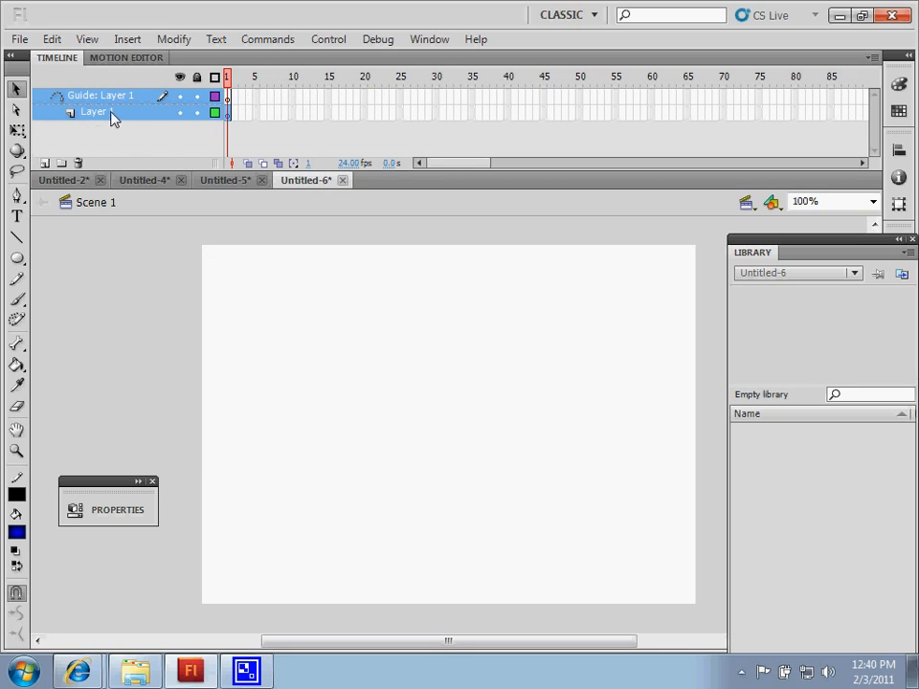
pyautogui.click(105, 129)
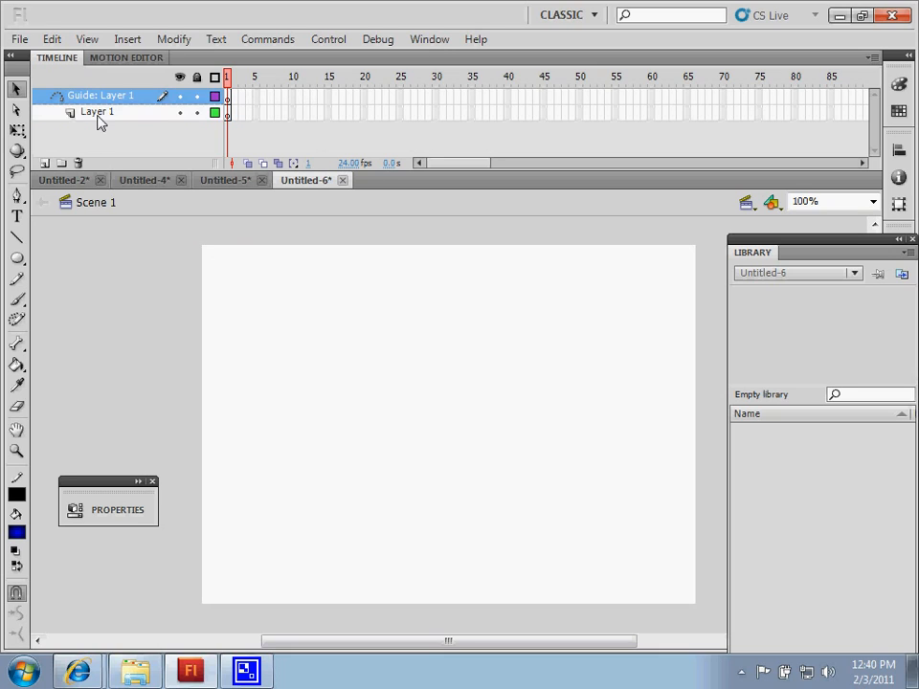
pyautogui.doubleClick(99, 114)
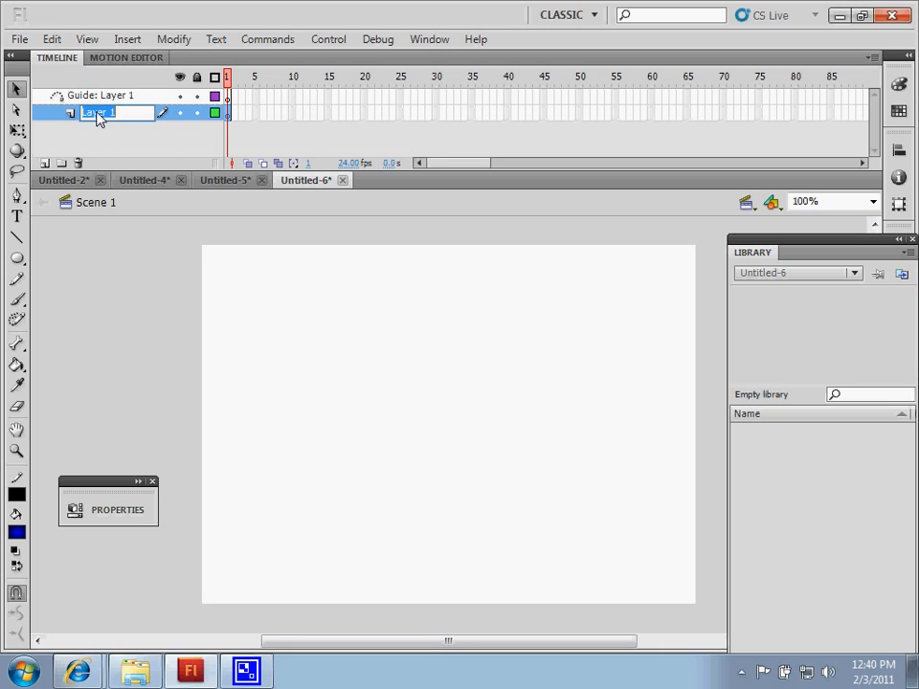
pyautogui.write('Ball')
pyautogui.press('Return')
# Draw a circle with a red radial gradient fill near the stage's upper-left corner on the Ball layer
pyautogui.click(15, 259)
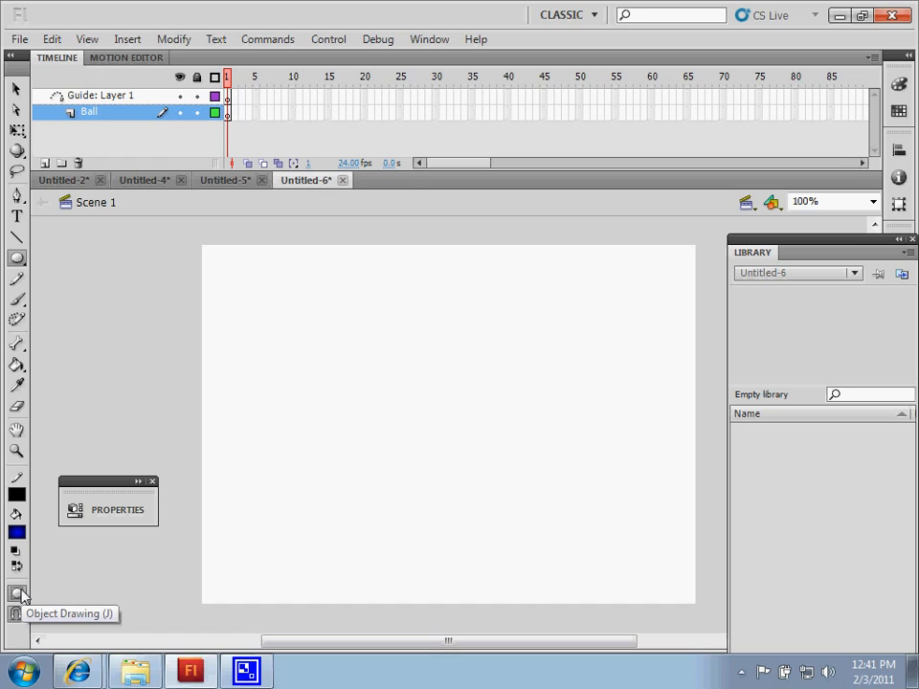
pyautogui.click(16, 532)
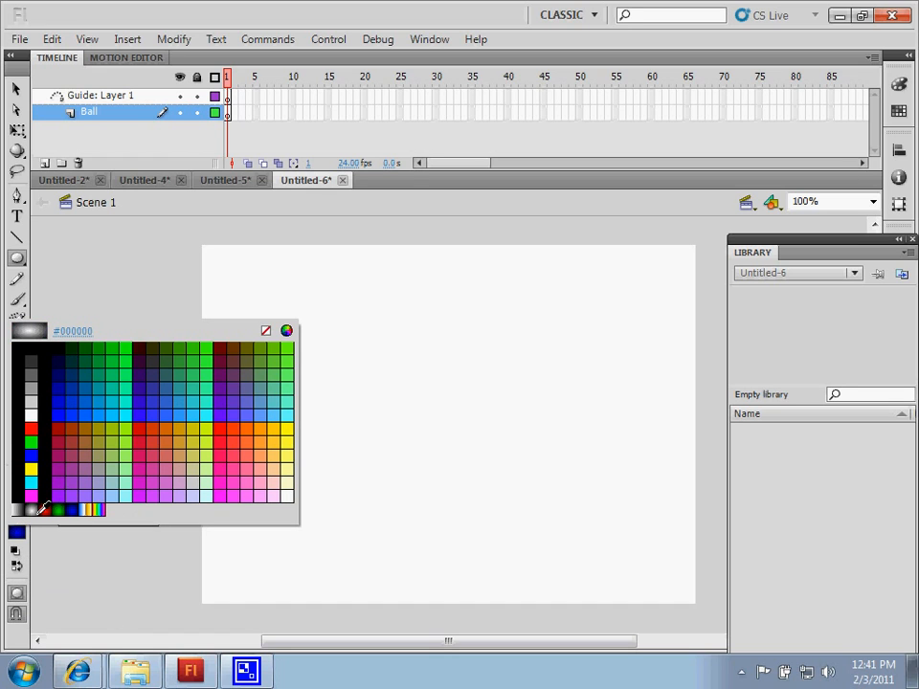
pyautogui.click(45, 508)
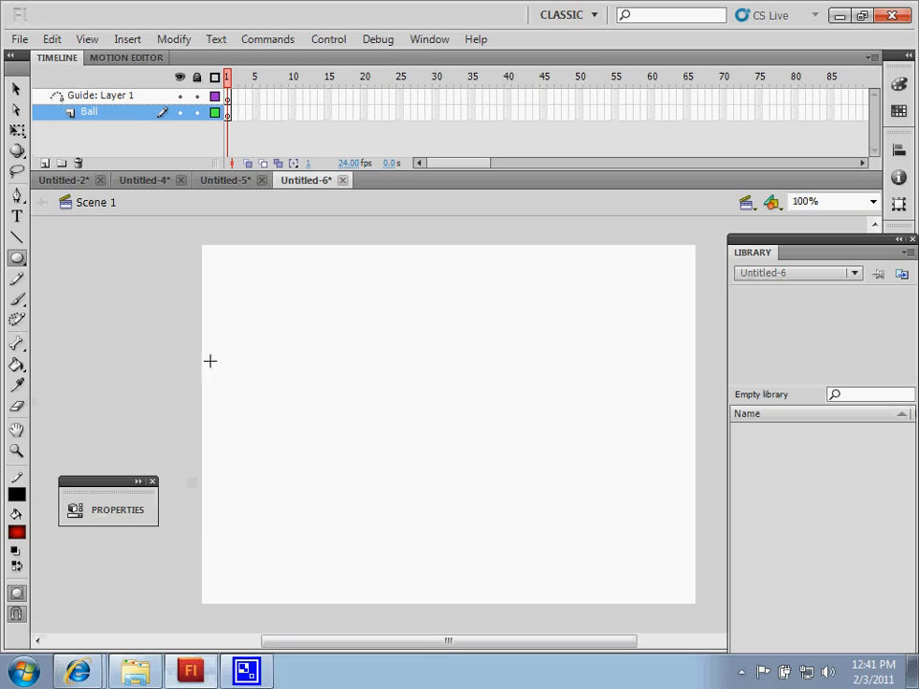
pyautogui.moveTo(225, 267); pyautogui.dragTo(308, 328)
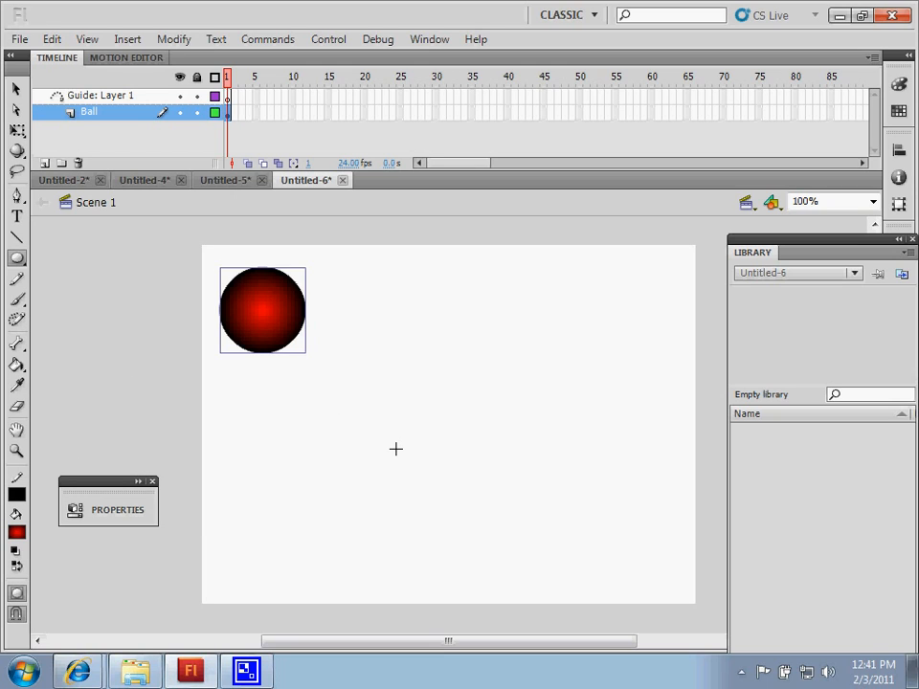
# Convert the circle to a Graphic symbol named Red Ball and replace it with a library instance in the stage's upper-left corner
pyautogui.click(17, 88)
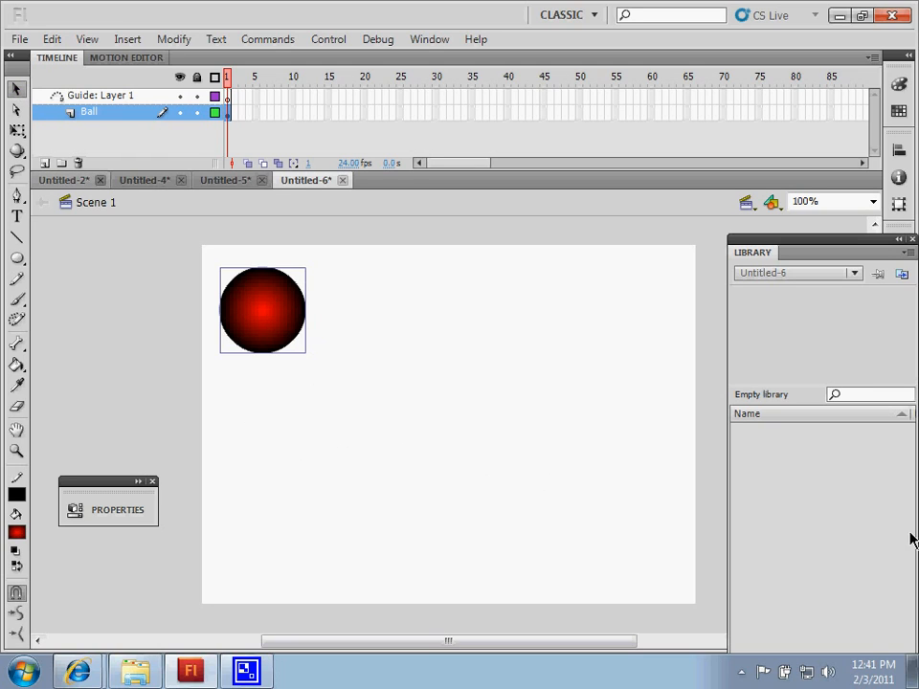
pyautogui.moveTo(814, 517); pyautogui.dragTo(709, 520)
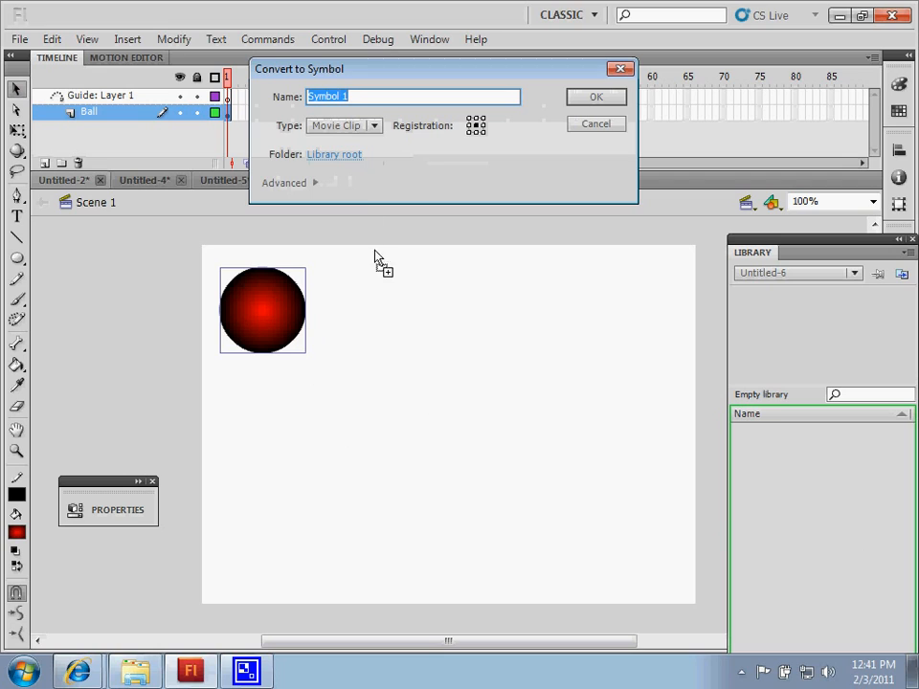
pyautogui.click(371, 127)
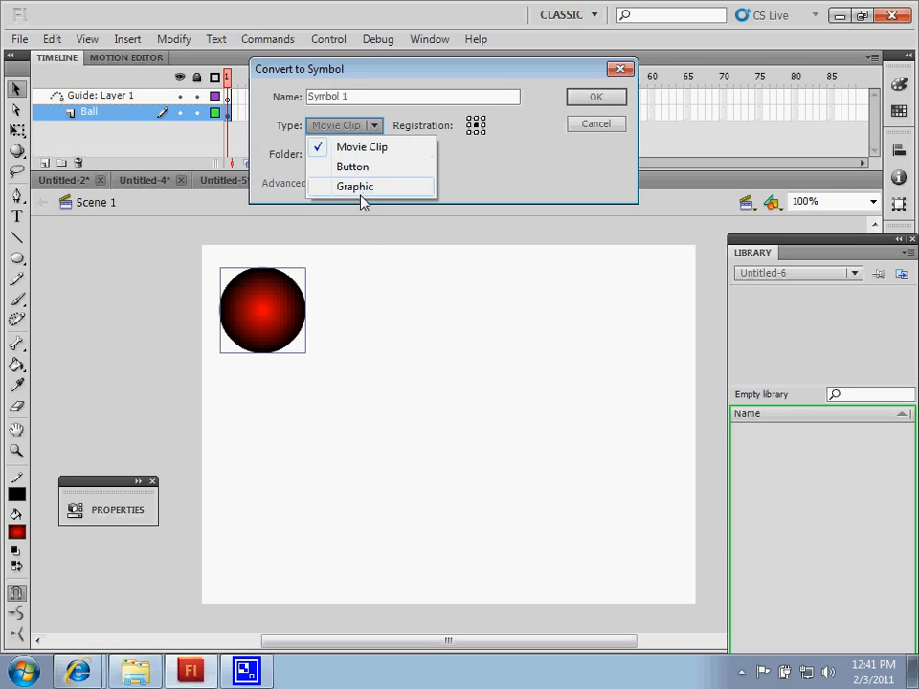
pyautogui.click(360, 187)
pyautogui.moveTo(360, 96); pyautogui.dragTo(238, 87)
pyautogui.write('Red Bal')
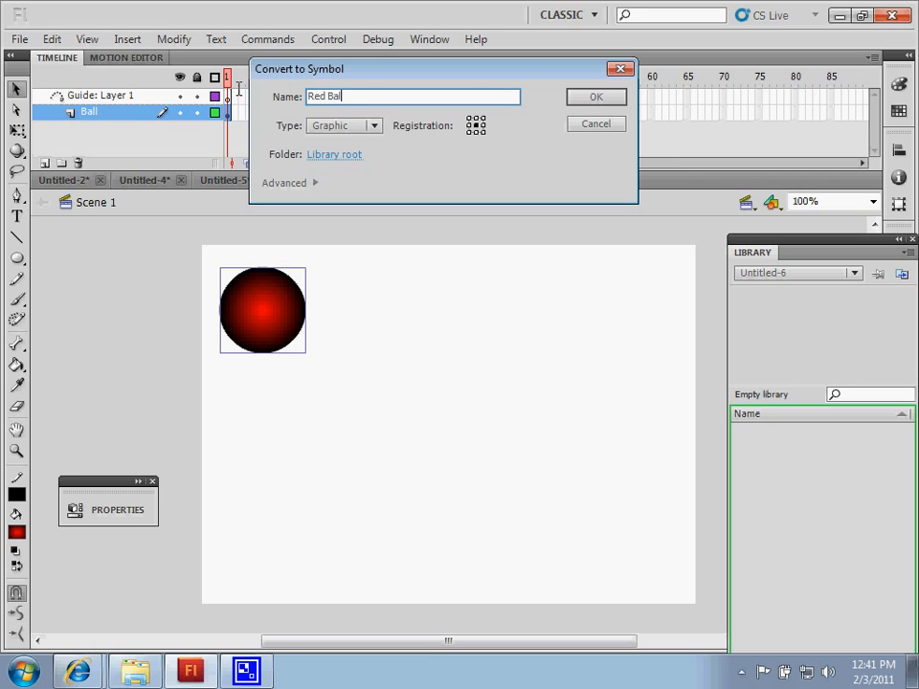
pyautogui.write('l')
pyautogui.press('Return')
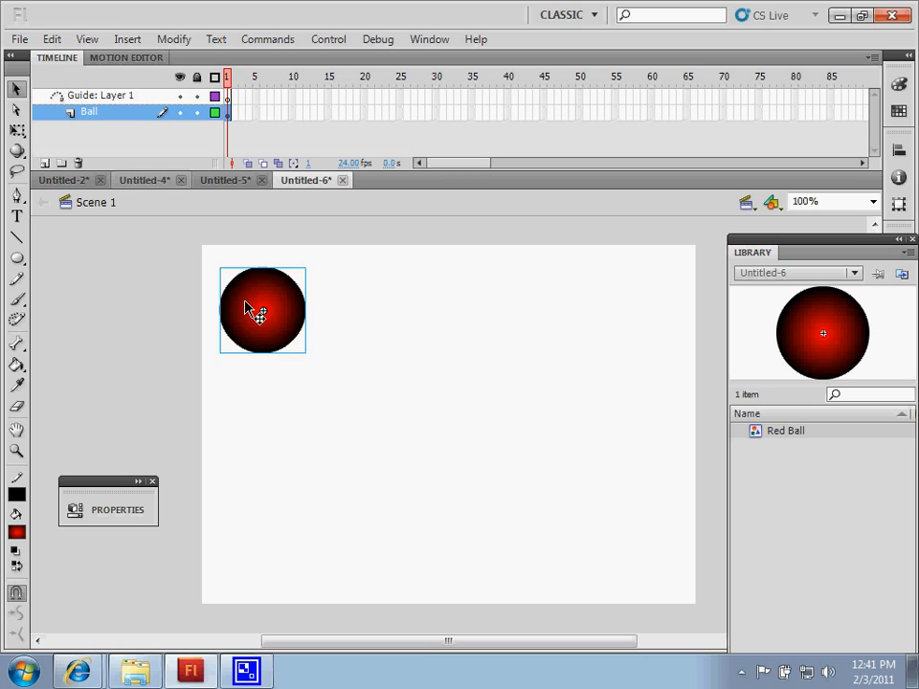
pyautogui.press('Delete')
pyautogui.moveTo(833, 322); pyautogui.dragTo(247, 300)
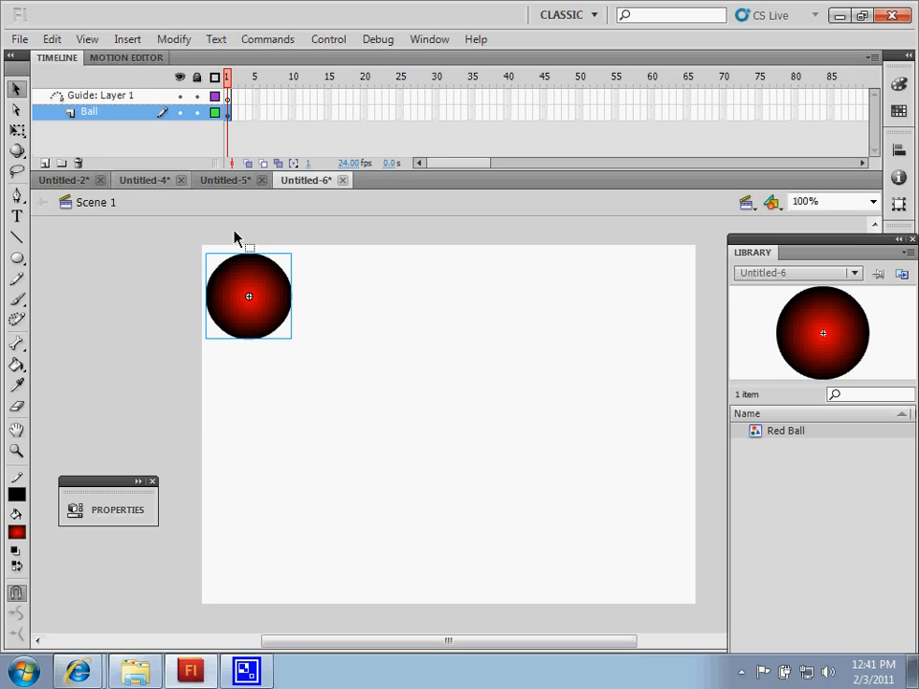
# Make the guide layer the active layer for drawing
pyautogui.click(134, 99)
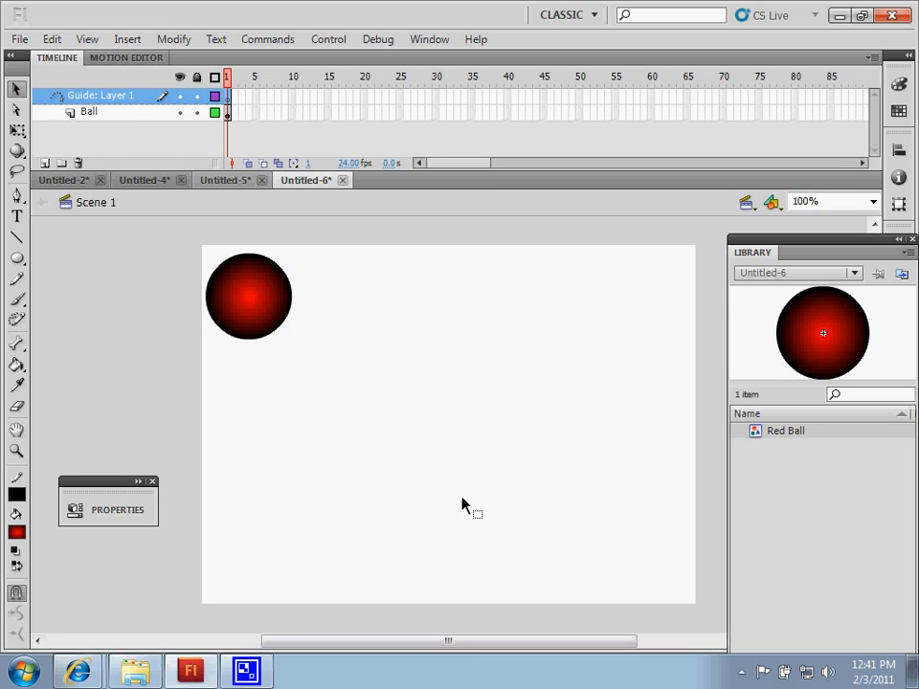
# Try drawing a wavy motion path across the stage with the Pen tool, and undo it
pyautogui.click(17, 197)
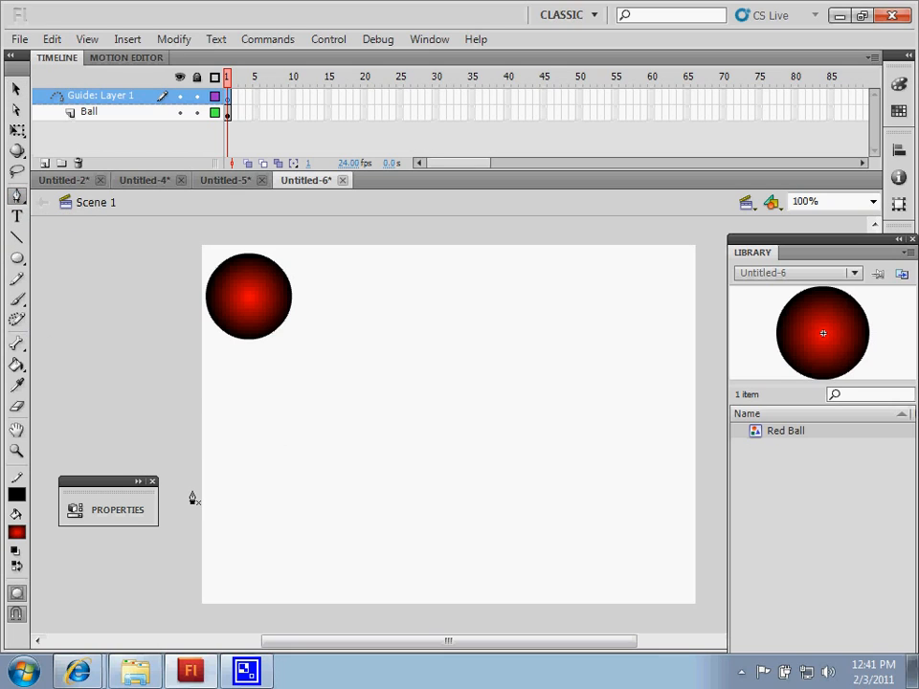
pyautogui.moveTo(340, 430); pyautogui.dragTo(437, 482)
pyautogui.moveTo(571, 457); pyautogui.dragTo(615, 393)
pyautogui.moveTo(644, 333); pyautogui.dragTo(690, 367)
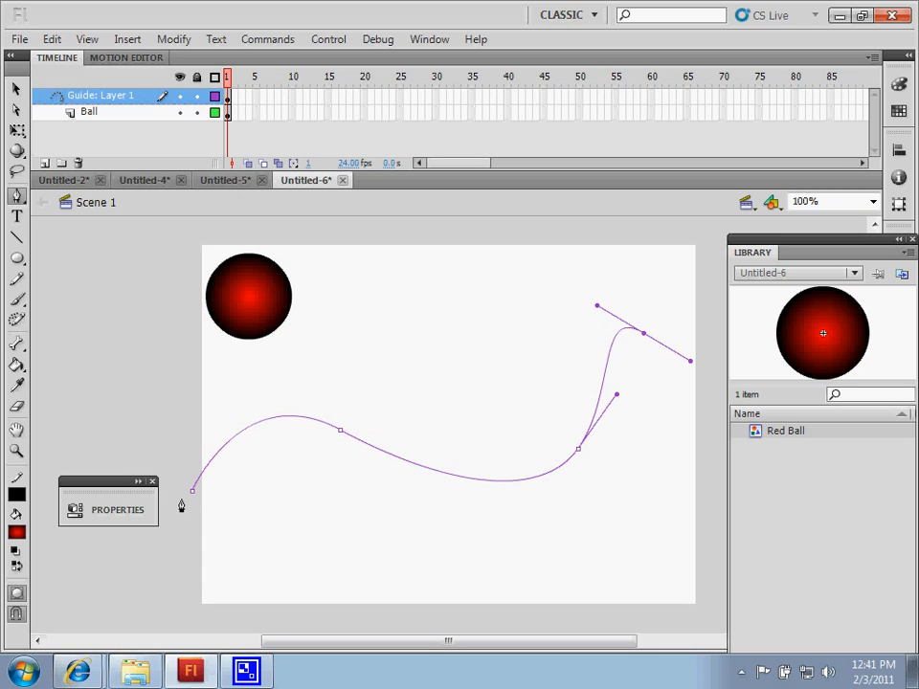
pyautogui.hotkey('ctrl', 'z')
pyautogui.hotkey('ctrl', 'z')
pyautogui.hotkey('ctrl', 'z')
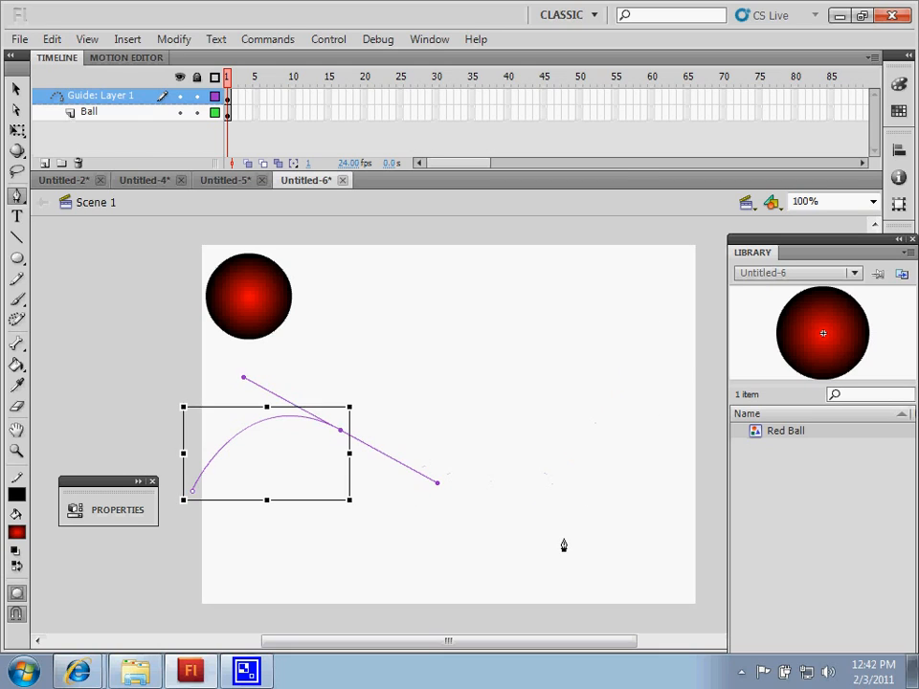
# Try straight motion paths across the stage with the Line tool, undoing each one
pyautogui.click(15, 239)
pyautogui.moveTo(209, 432); pyautogui.dragTo(428, 445)
pyautogui.hotkey('ctrl', 'z')
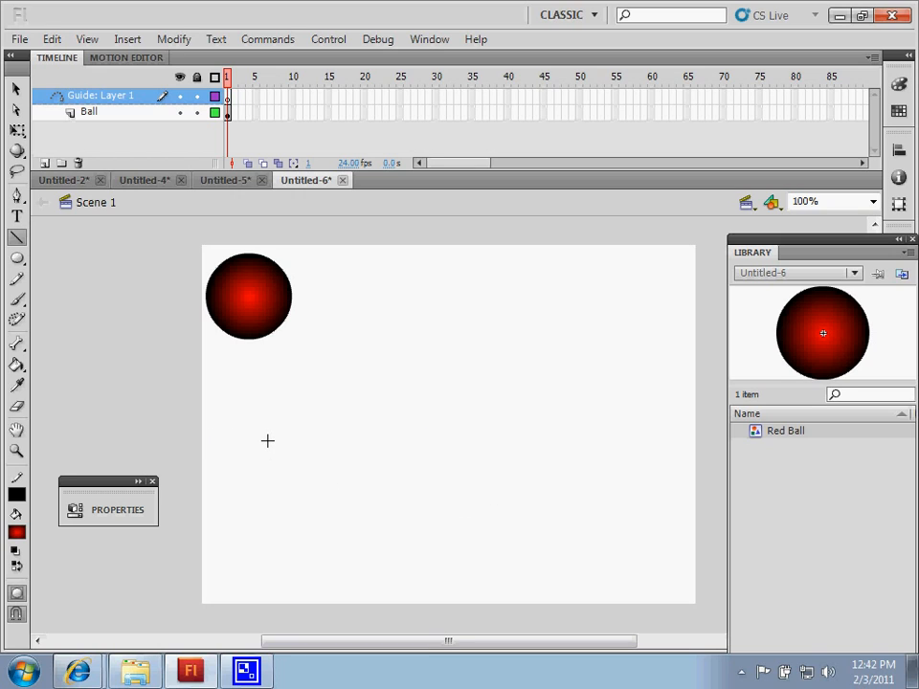
pyautogui.moveTo(203, 398); pyautogui.dragTo(622, 572)
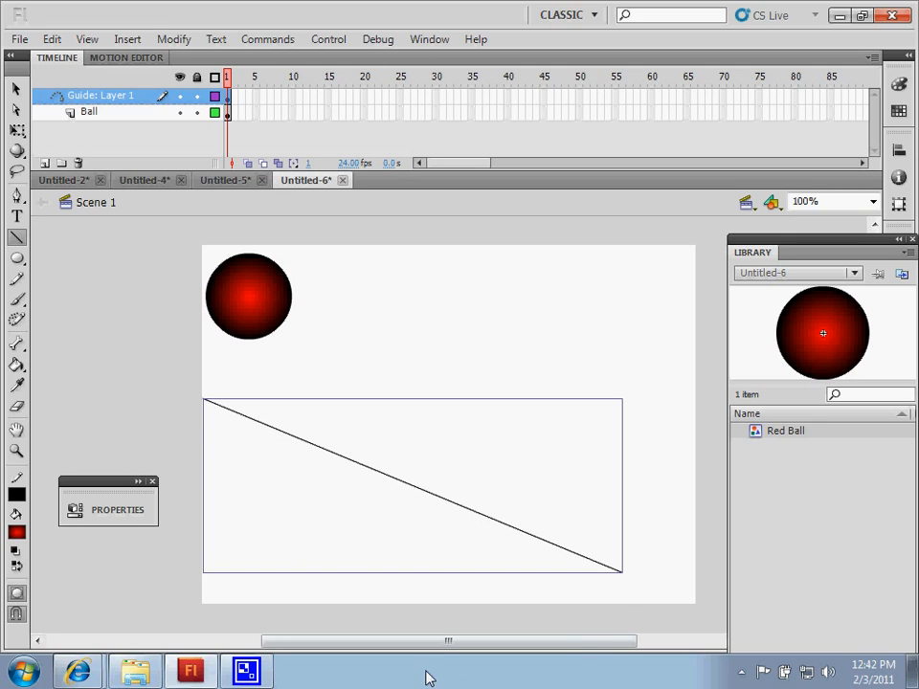
pyautogui.hotkey('ctrl', 'z')
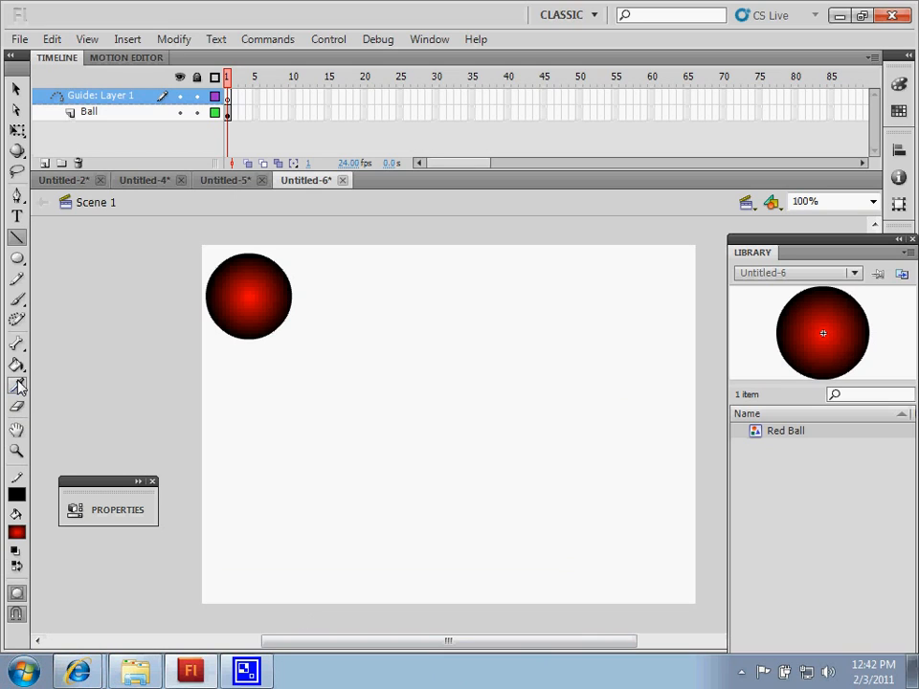
# Draw a freehand path with three loops around the stage on the guide layer, using the Pencil tool and a black stroke
pyautogui.click(19, 279)
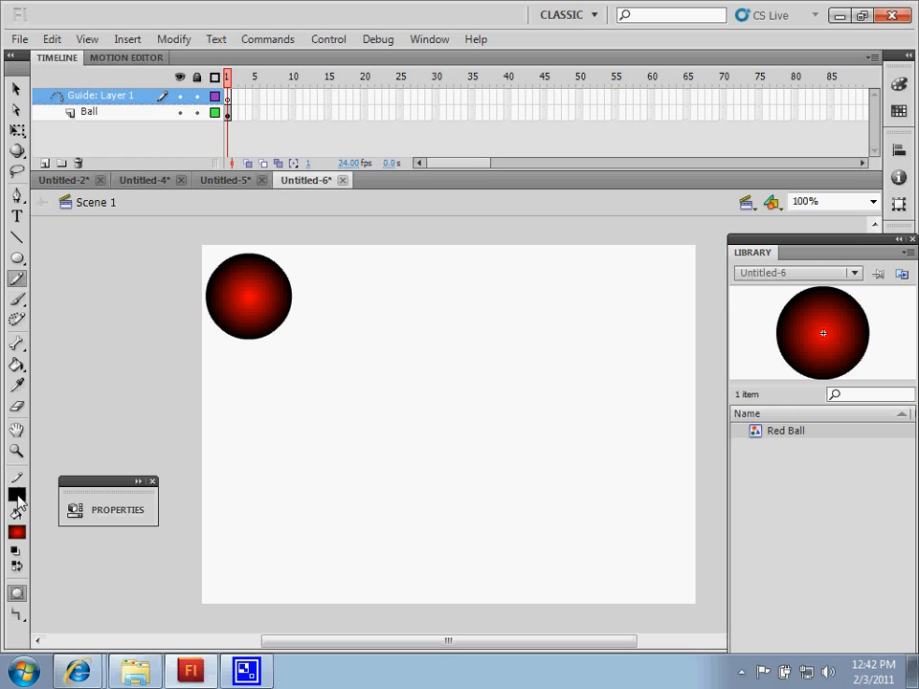
pyautogui.click(17, 495)
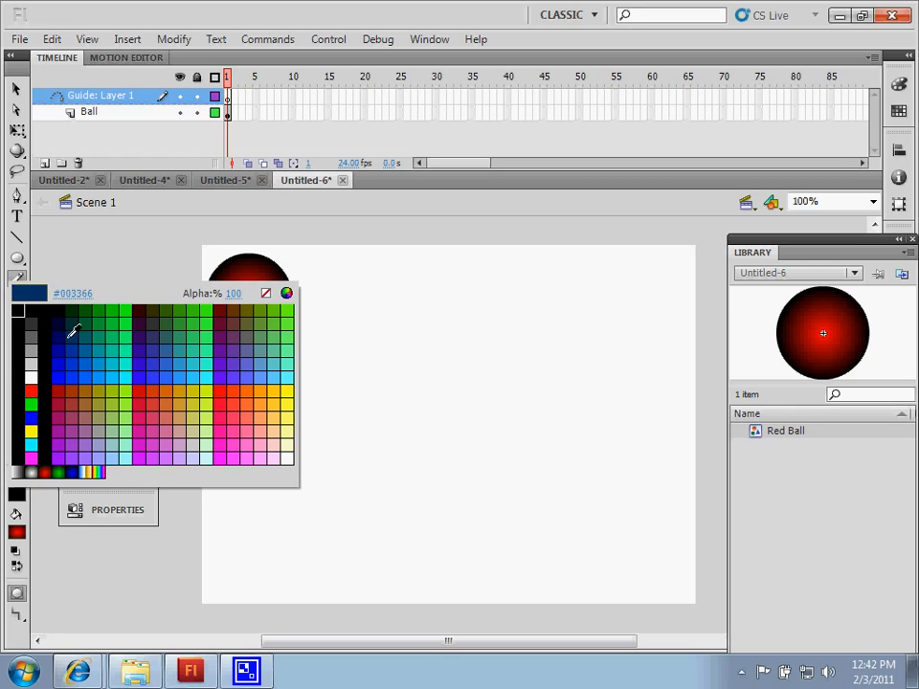
pyautogui.click(61, 308)
pyautogui.moveTo(283, 357)
pyautogui.mouseDown()
pyautogui.moveTo(276, 469)
pyautogui.moveTo(315, 524)
pyautogui.moveTo(403, 511)
pyautogui.moveTo(340, 512)
pyautogui.moveTo(402, 567)
pyautogui.moveTo(578, 521)
pyautogui.moveTo(614, 431)
pyautogui.moveTo(541, 451)
pyautogui.moveTo(653, 409)
pyautogui.moveTo(578, 322)
pyautogui.moveTo(590, 363)
pyautogui.moveTo(632, 327)
pyautogui.moveTo(489, 316)
pyautogui.mouseUp()
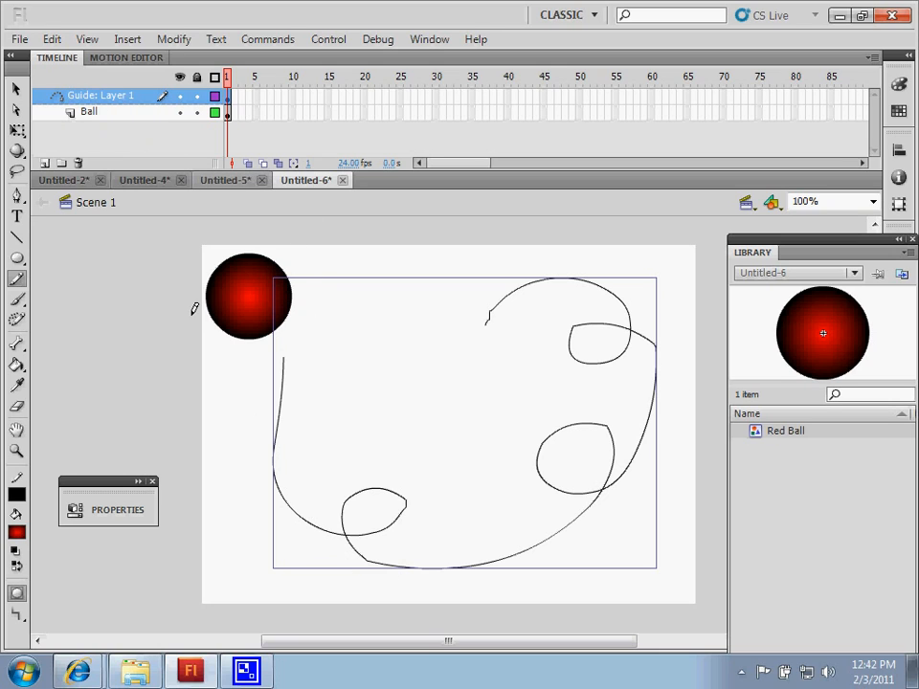
# Move the red ball so its center snaps onto the path's starting point beneath it in frame 1
pyautogui.click(14, 89)
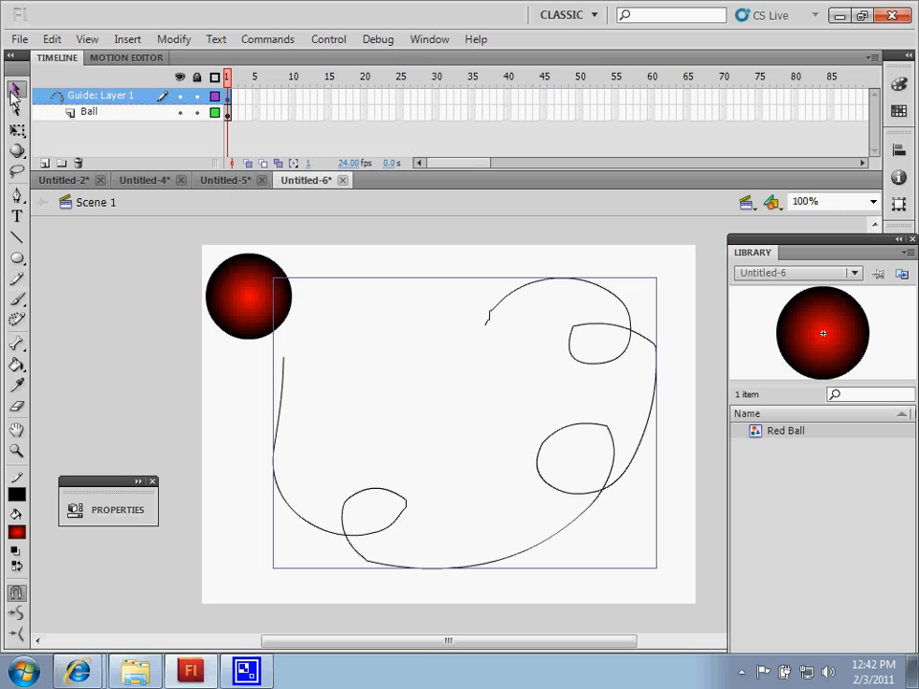
pyautogui.click(335, 268)
pyautogui.click(251, 305)
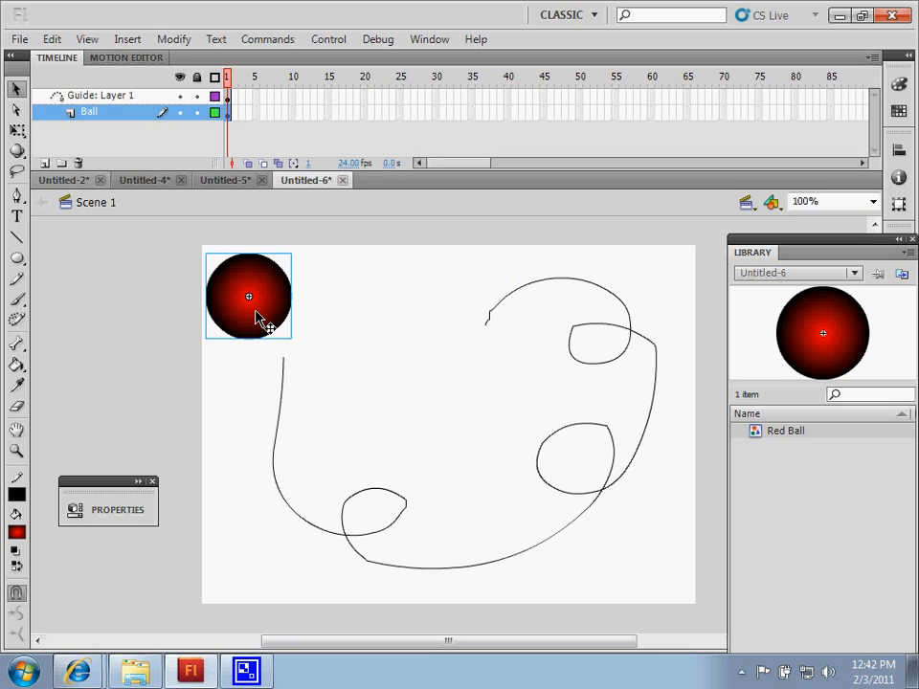
pyautogui.moveTo(263, 308); pyautogui.dragTo(316, 352)
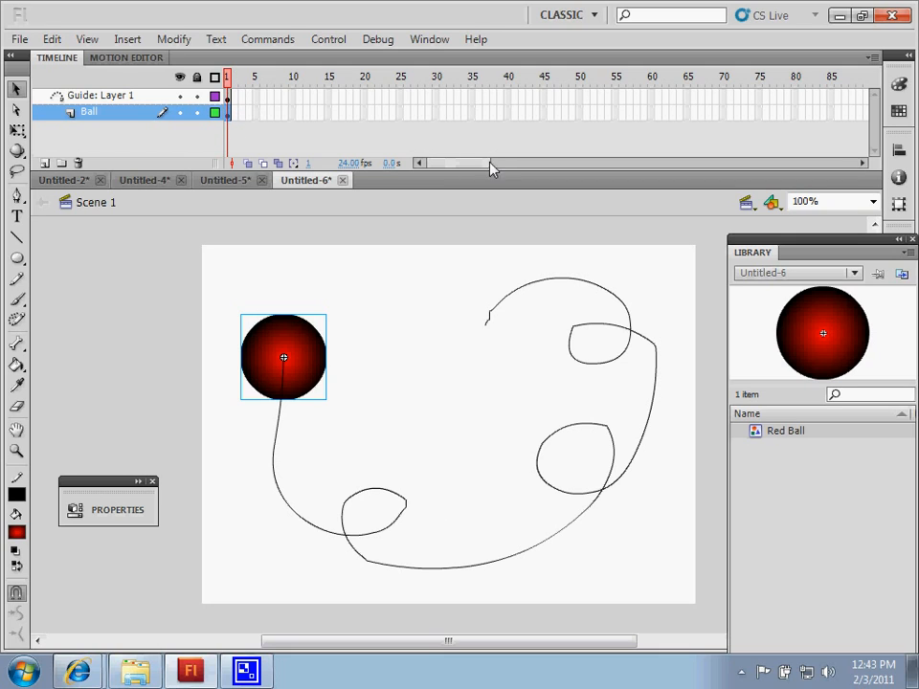
# Insert keyframes at frame 30 on both the guide layer and the Ball layer
pyautogui.moveTo(437, 112); pyautogui.dragTo(438, 97)
pyautogui.click(439, 113)
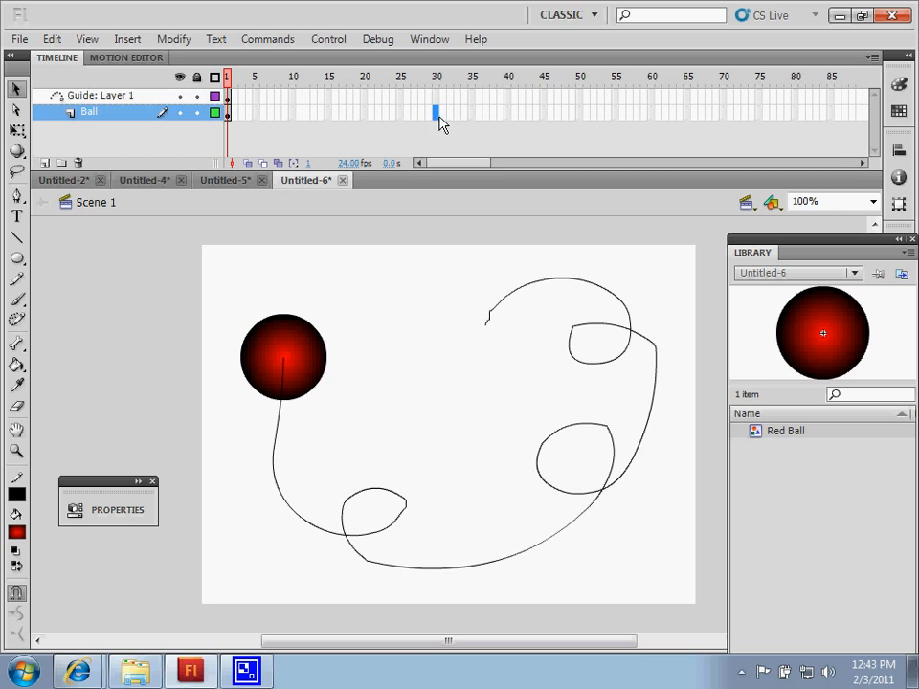
pyautogui.click(439, 100)
pyautogui.moveTo(440, 102)
pyautogui.mouseDown()
pyautogui.moveTo(444, 127)
pyautogui.moveTo(437, 113)
pyautogui.mouseUp()
pyautogui.hotkey('ctrl', 'z')
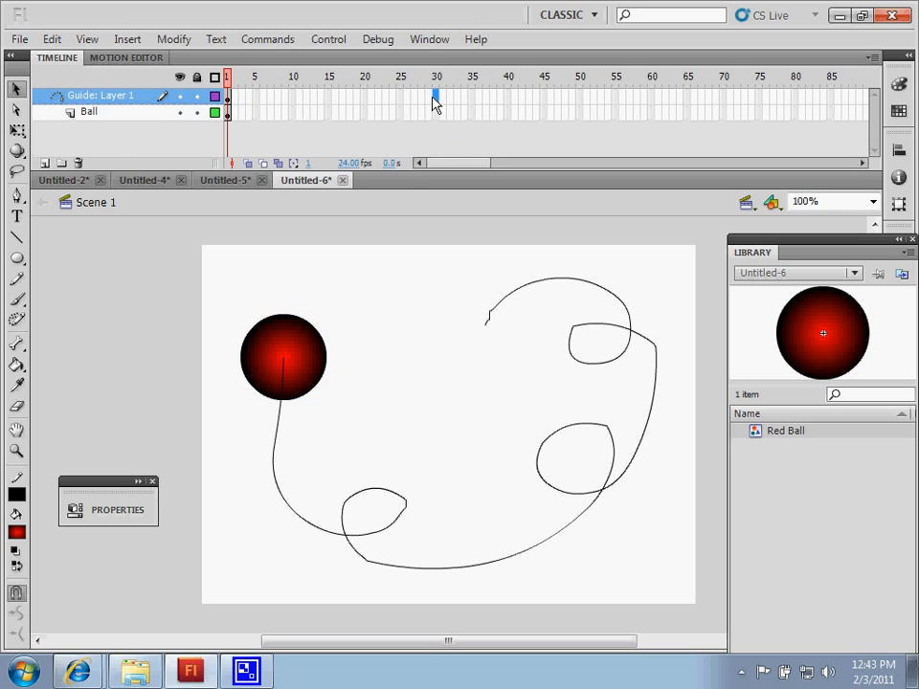
pyautogui.click(436, 113)
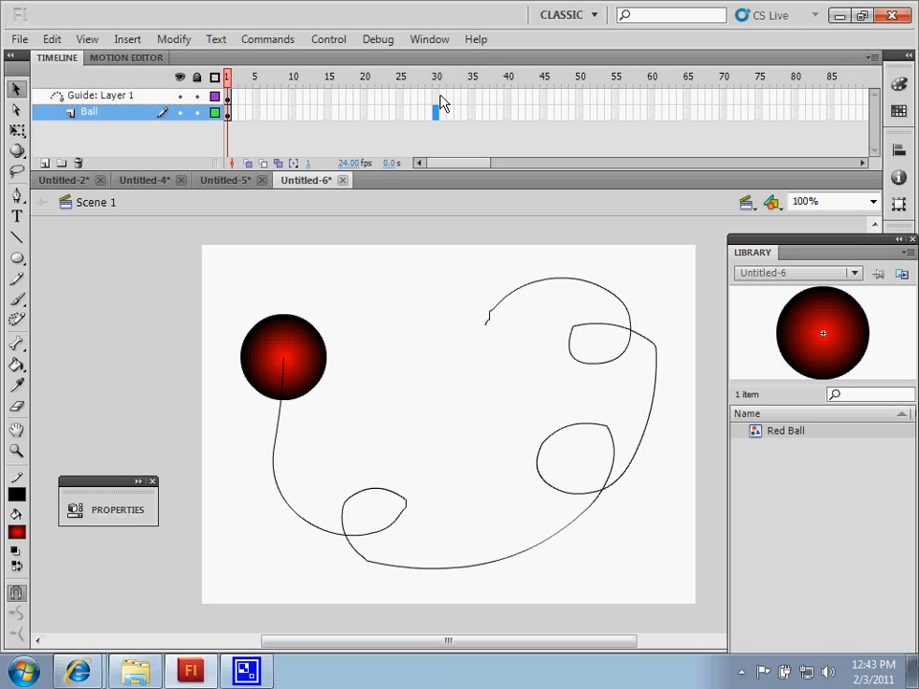
pyautogui.moveTo(438, 99); pyautogui.dragTo(440, 113)
pyautogui.press('F6')
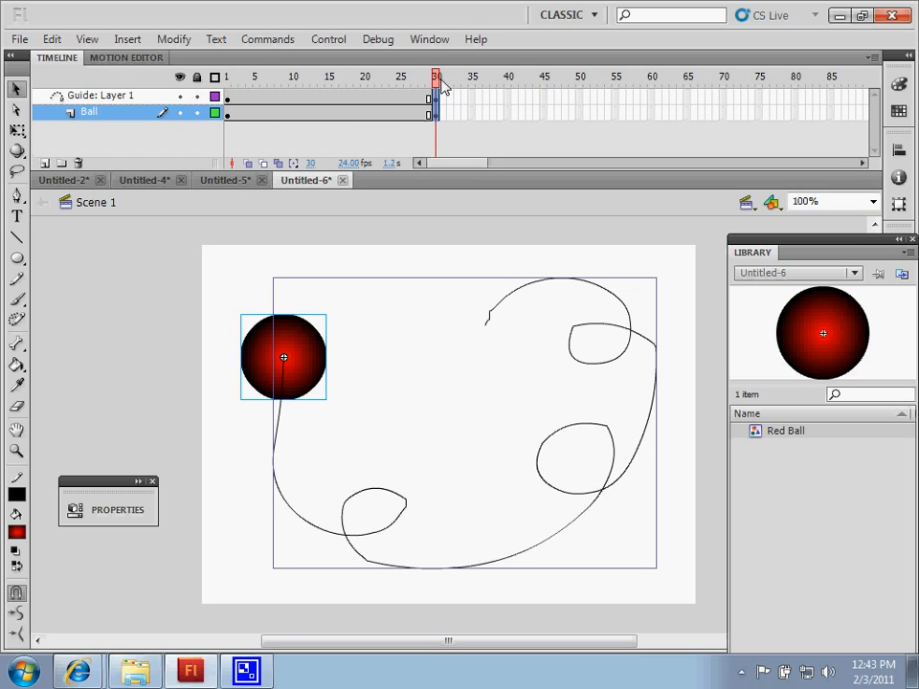
# At frame 30, move the red ball so its center snaps onto the far end of the guide path
pyautogui.moveTo(435, 75); pyautogui.dragTo(453, 93)
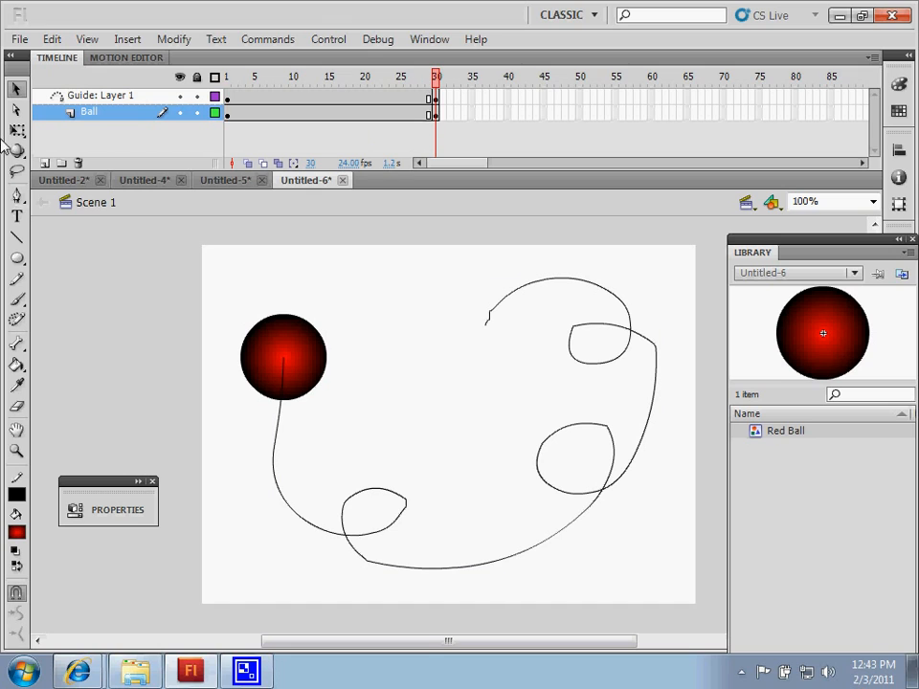
pyautogui.click(17, 88)
pyautogui.moveTo(302, 344); pyautogui.dragTo(442, 299)
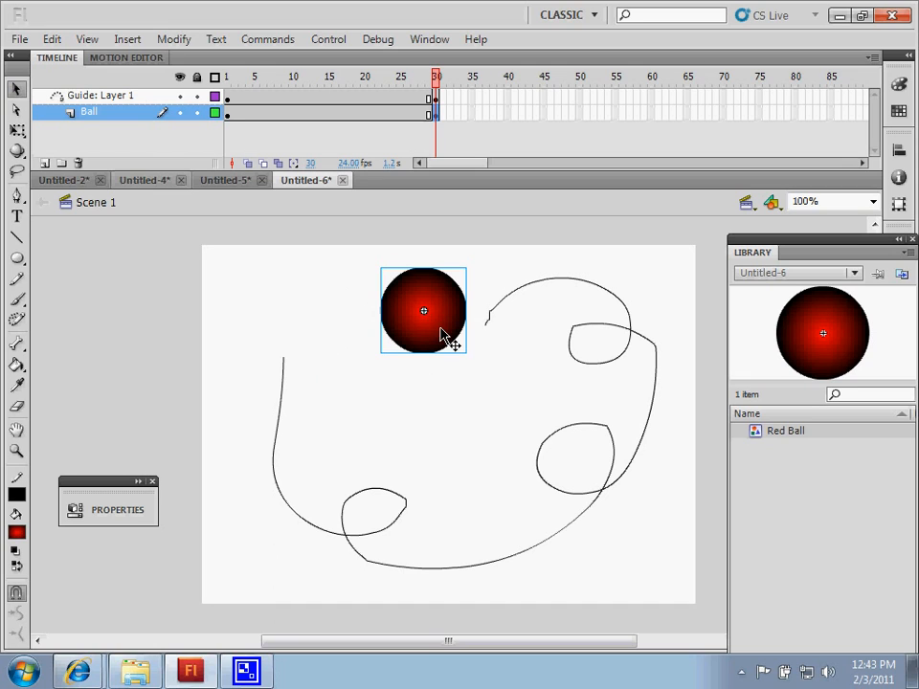
pyautogui.moveTo(440, 343); pyautogui.dragTo(489, 356)
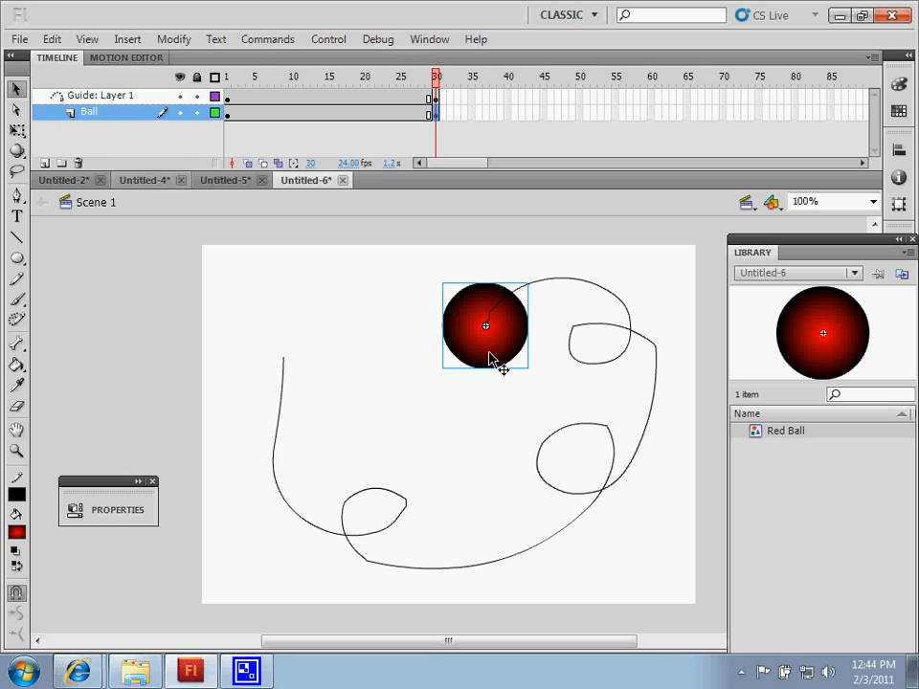
# Scrub the playhead back from frame 30 to check the ball's position between the keyframes
pyautogui.moveTo(435, 82); pyautogui.dragTo(292, 133)
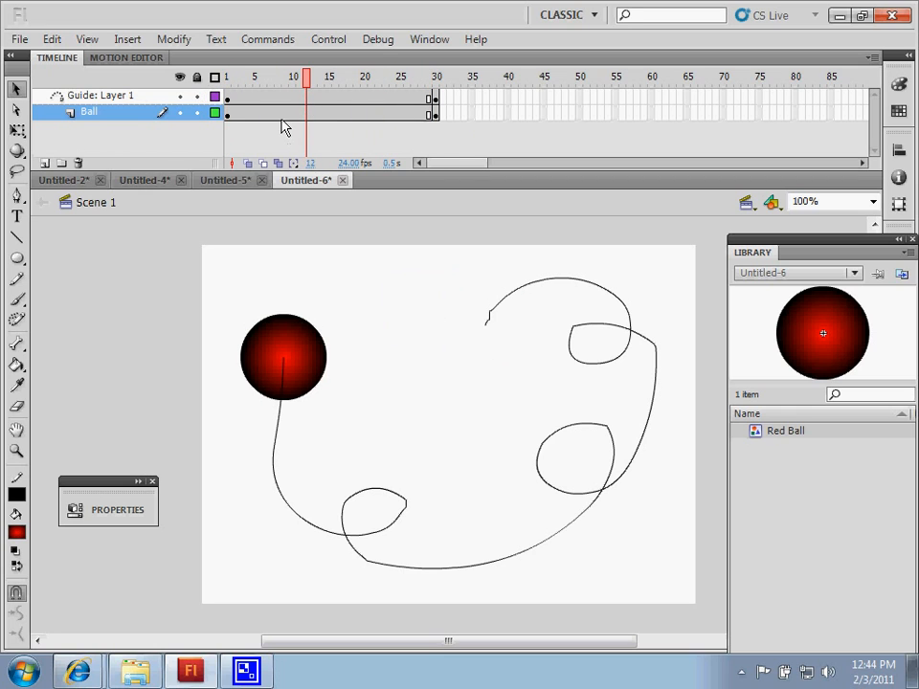
# Create a classic tween on the Ball layer between the keyframes at frames 1 and 30
pyautogui.click(292, 114)
pyautogui.rightClick(293, 114)
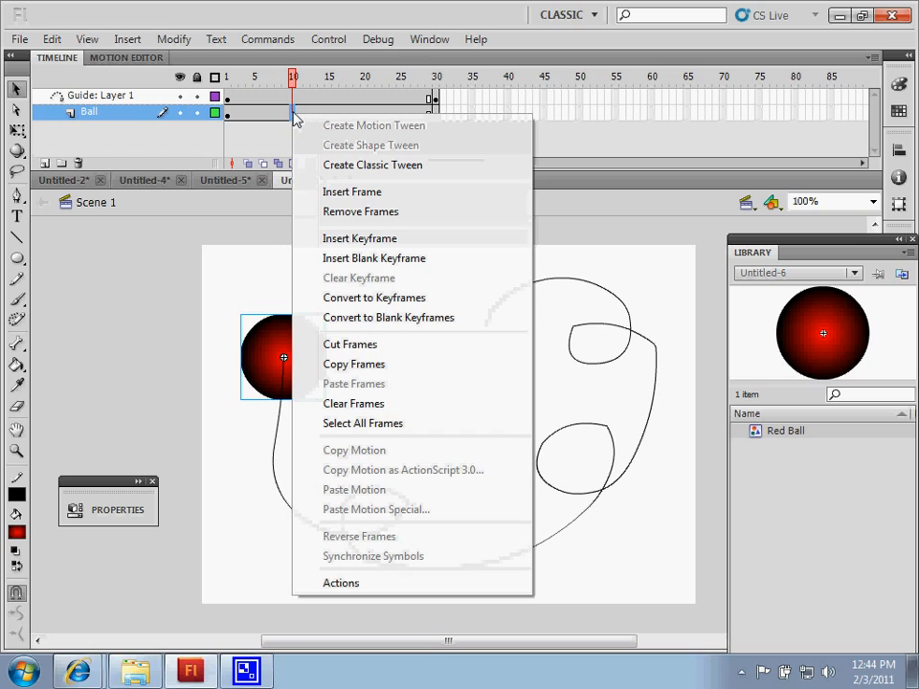
pyautogui.click(342, 167)
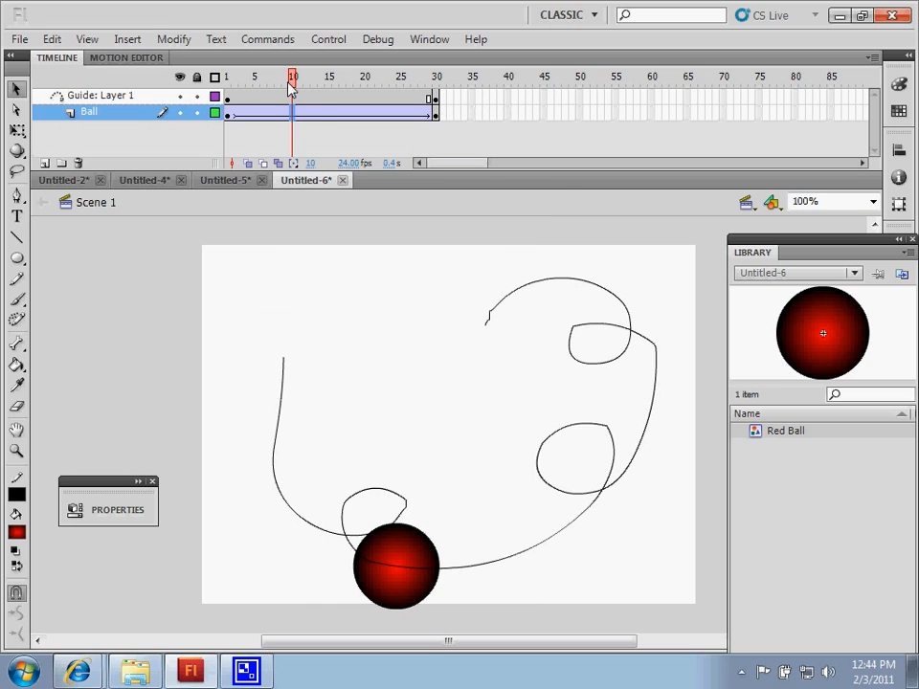
# Scrub through the tween and test the movie to check that the ball follows the guide path
pyautogui.moveTo(293, 83); pyautogui.dragTo(226, 84)
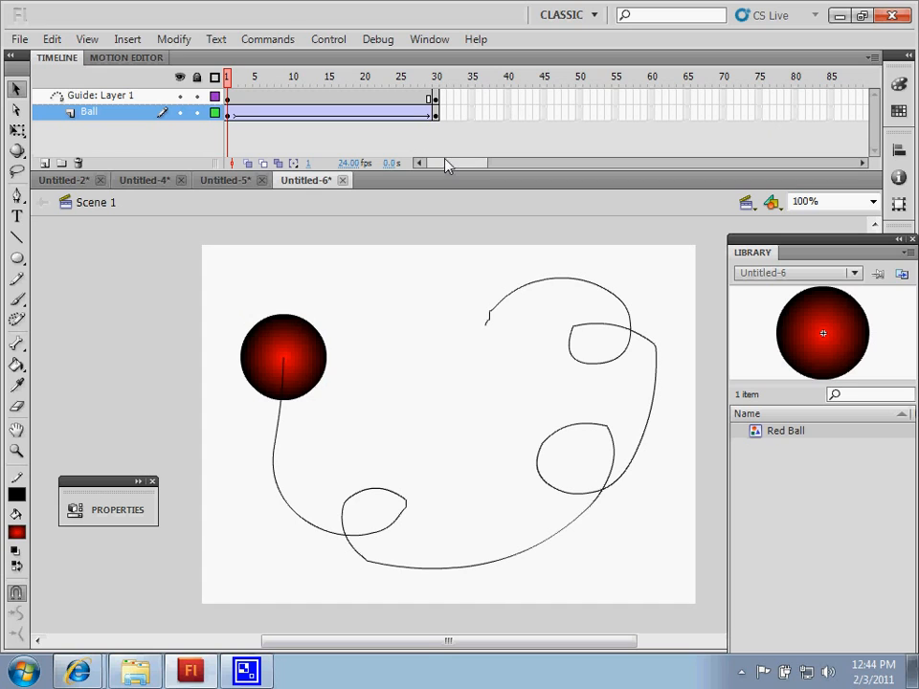
pyautogui.hotkey('ctrl', 'Return')
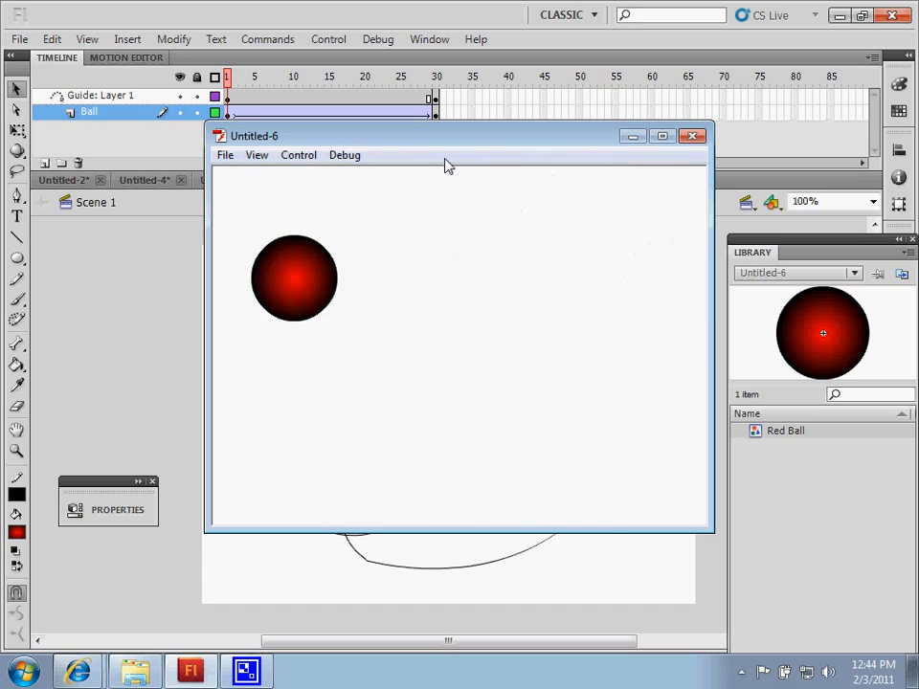
pyautogui.click(690, 139)
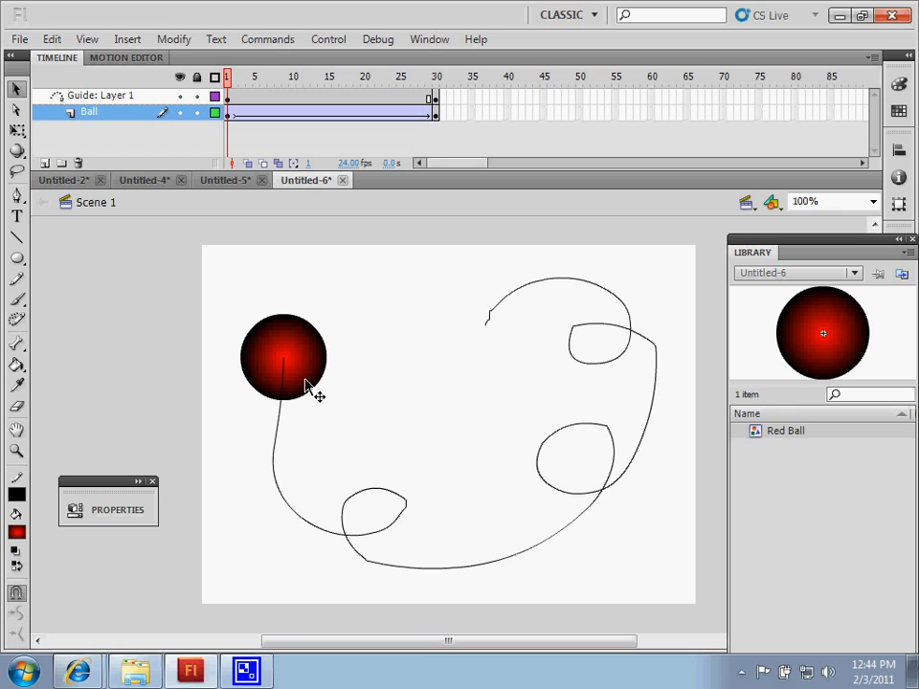
pyautogui.moveTo(230, 85); pyautogui.dragTo(254, 100)
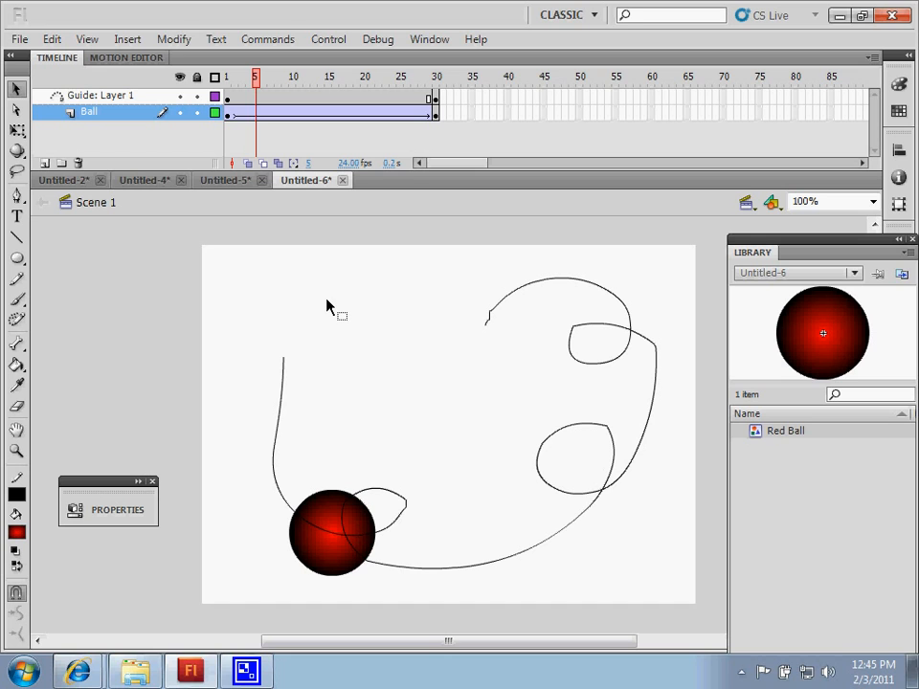
# Create a new ActionScript 2.0 document and add a classic motion guide to Layer 1
pyautogui.hotkey('ctrl', 'n')
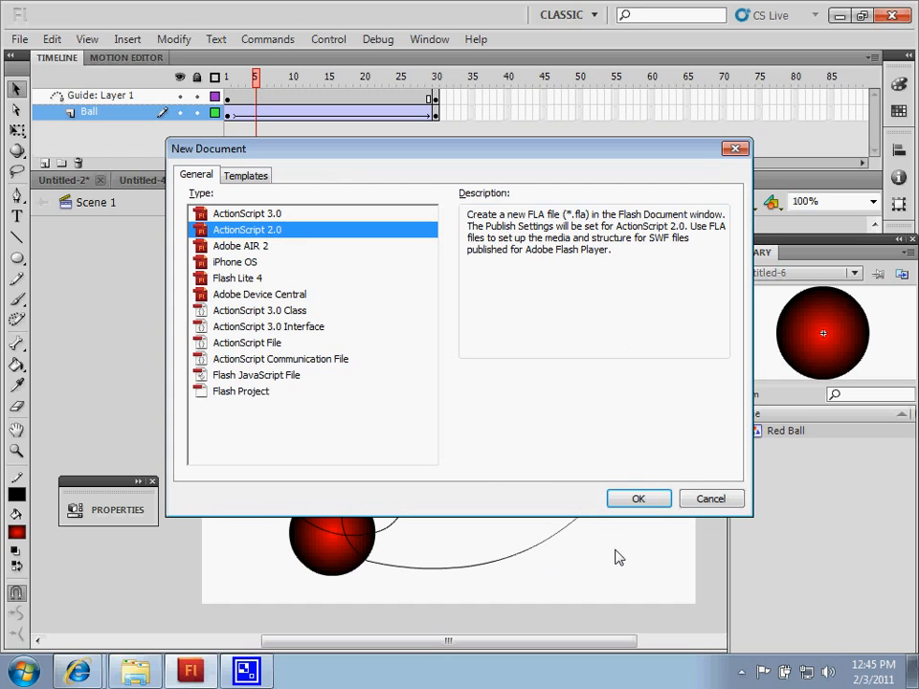
pyautogui.click(636, 499)
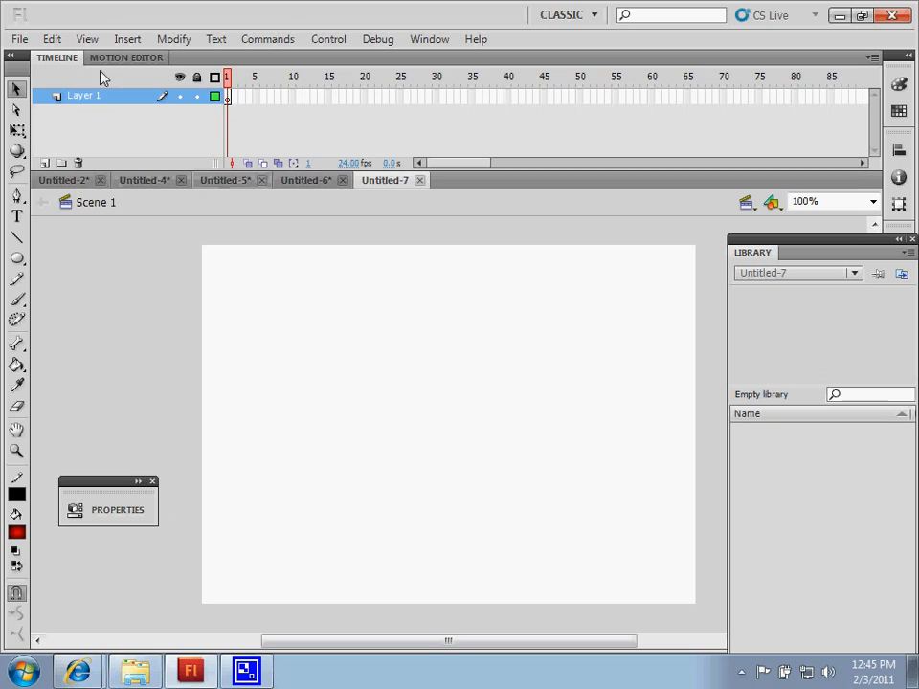
pyautogui.rightClick(115, 96)
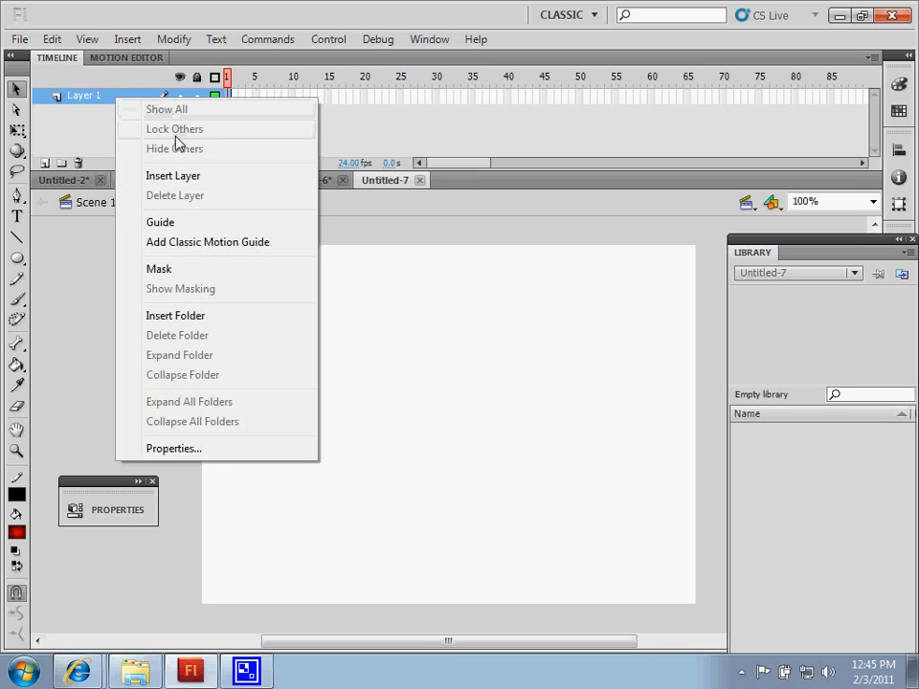
pyautogui.click(190, 247)
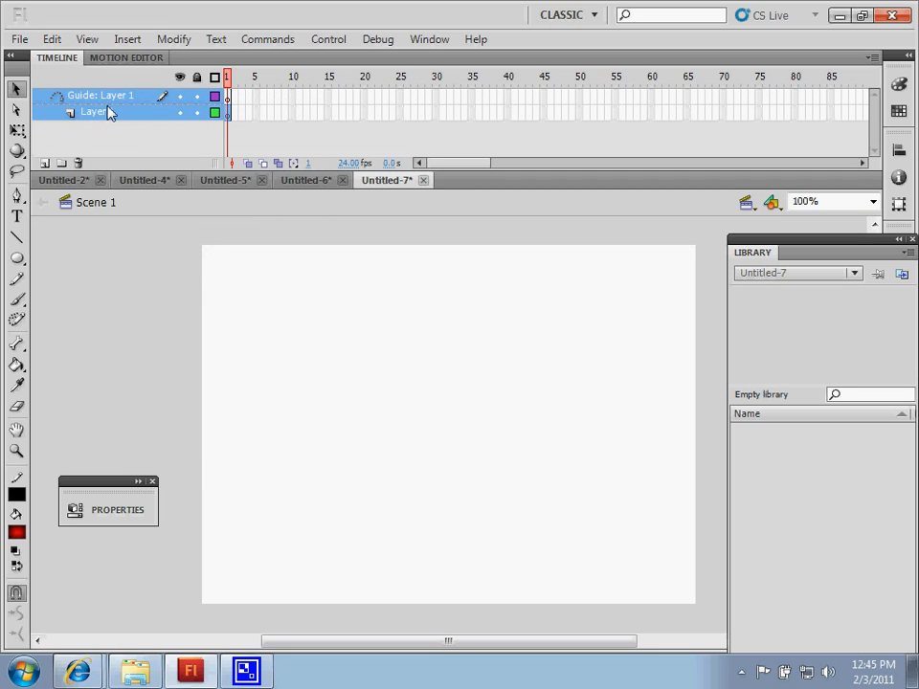
# Rename the guided layer beneath the motion guide as Ball
pyautogui.click(50, 111)
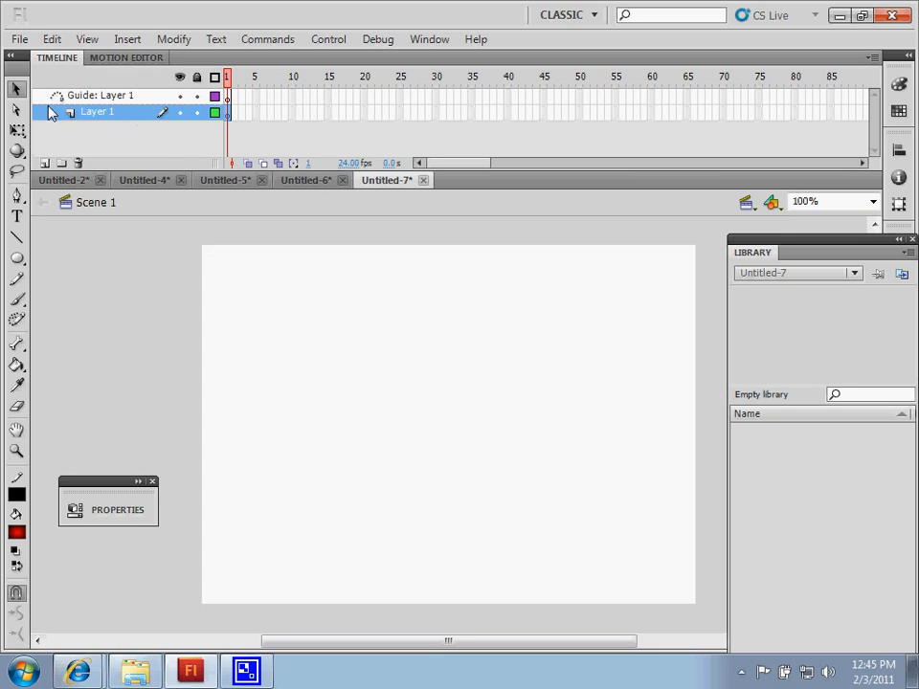
pyautogui.doubleClick(99, 114)
pyautogui.write('Ball')
pyautogui.press('Return')
# Place the Red Ball symbol from the Untitled-6 library near the stage's upper-left corner on the Ball layer
pyautogui.click(850, 272)
pyautogui.click(809, 360)
pyautogui.moveTo(807, 340); pyautogui.dragTo(258, 323)
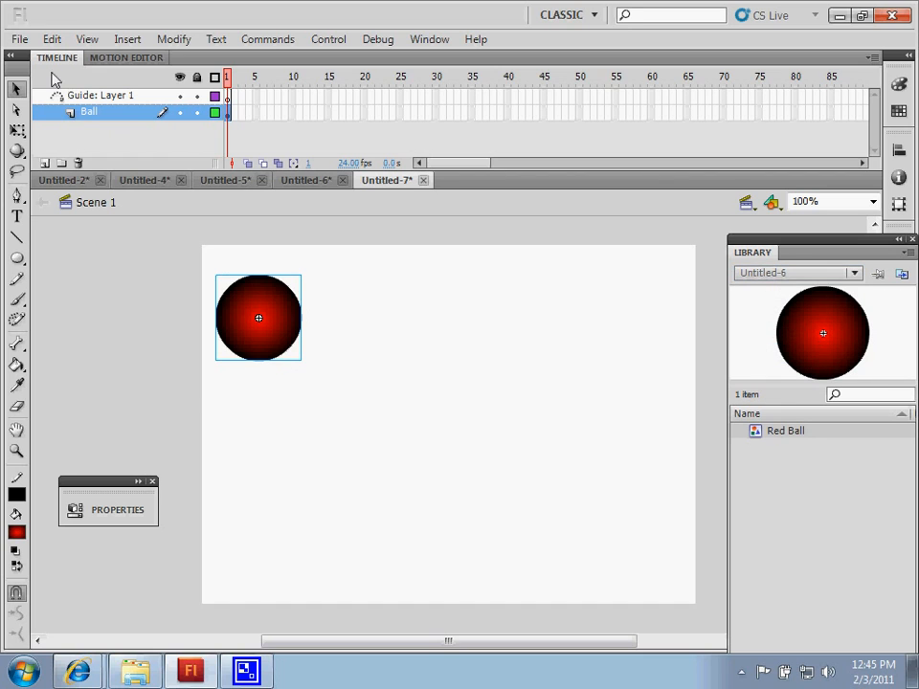
# On the guide layer, draw a wavy descending Pencil path from below the ball to just past the stage's lower-right corner
pyautogui.click(126, 99)
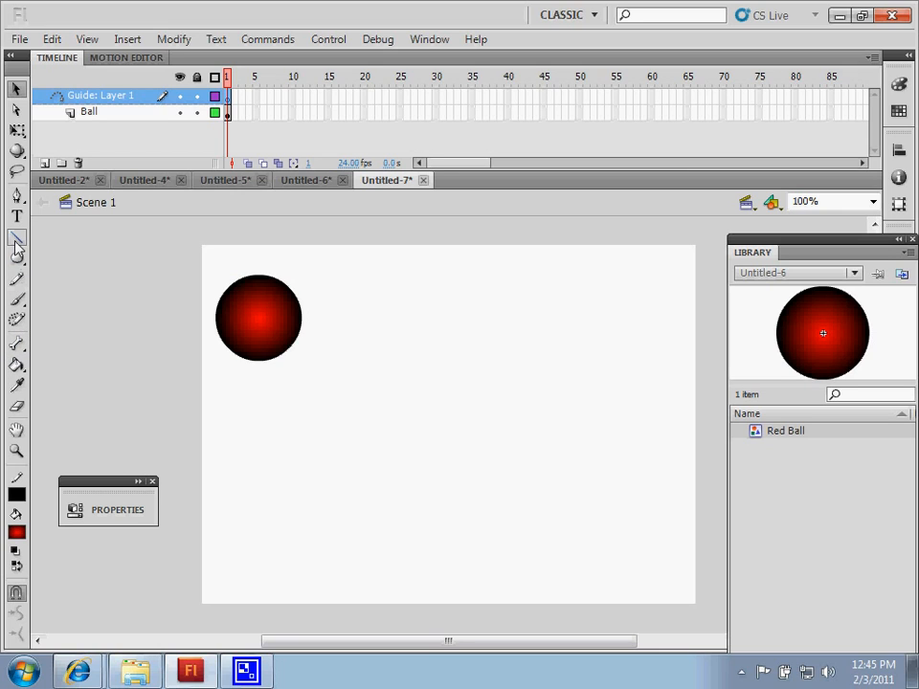
pyautogui.click(17, 279)
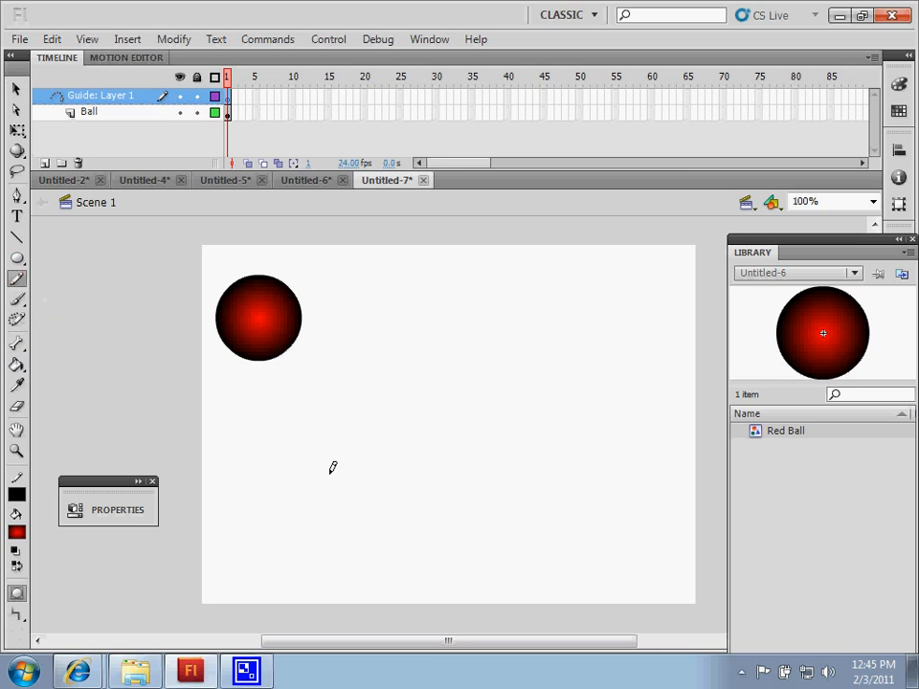
pyautogui.moveTo(246, 432)
pyautogui.mouseDown()
pyautogui.moveTo(315, 414)
pyautogui.moveTo(345, 475)
pyautogui.moveTo(442, 457)
pyautogui.moveTo(486, 494)
pyautogui.moveTo(694, 608)
pyautogui.mouseUp()
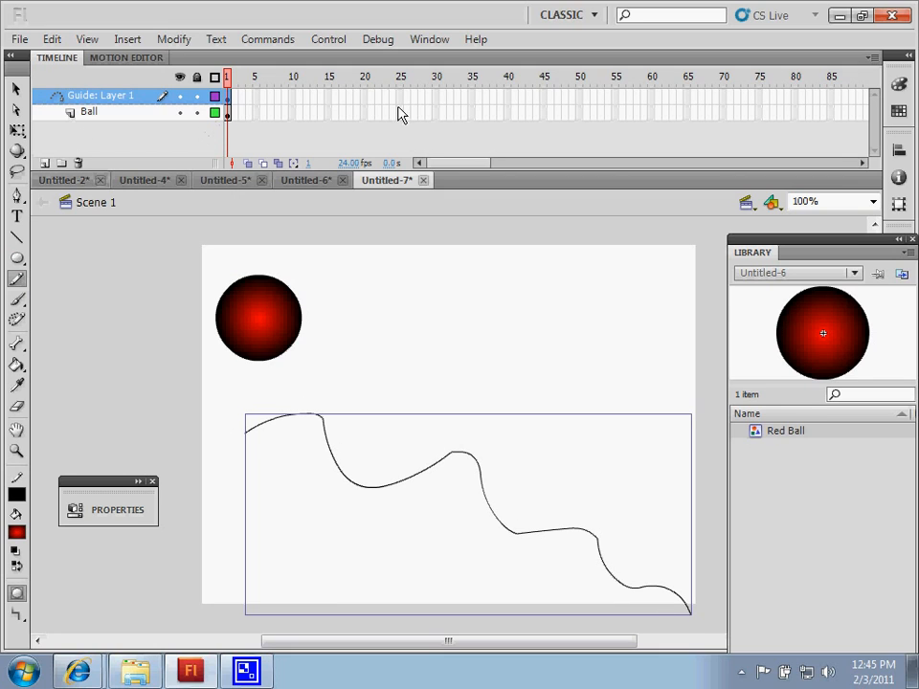
# Insert keyframes at frame 50 on both the guide layer and the Ball layer
pyautogui.moveTo(437, 97); pyautogui.dragTo(438, 107)
pyautogui.click(432, 105)
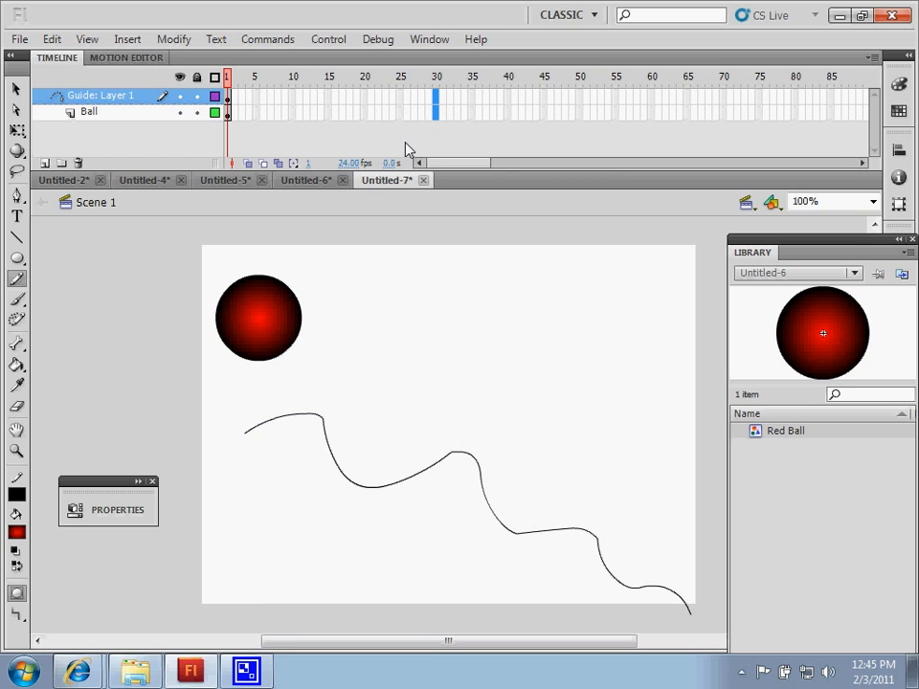
pyautogui.moveTo(578, 119); pyautogui.dragTo(580, 100)
pyautogui.press('F5')
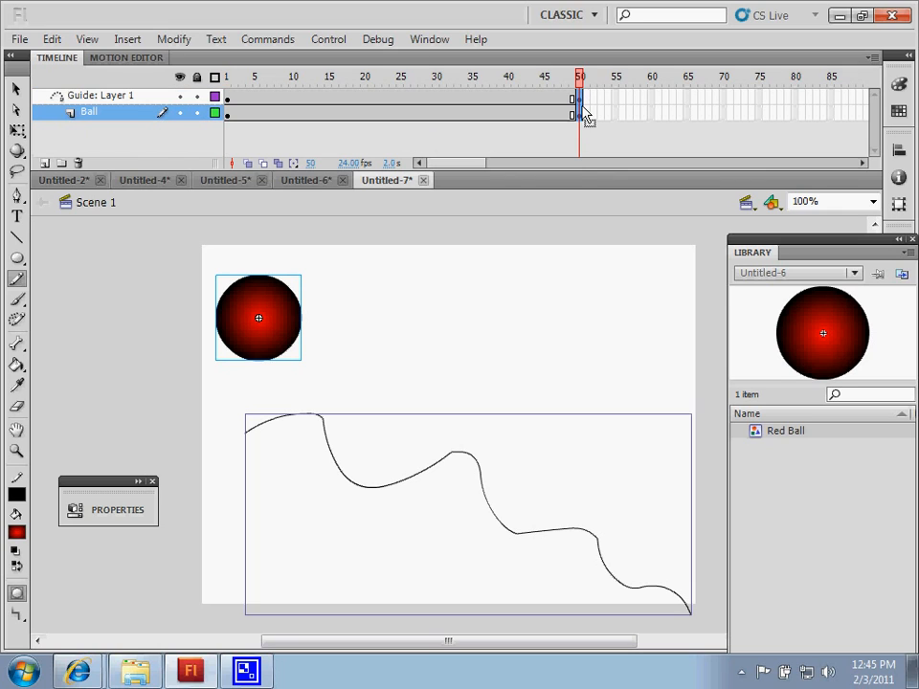
# Snap the ball's center onto the path's starting point in frame 1 and onto its far end in frame 50
pyautogui.click(15, 90)
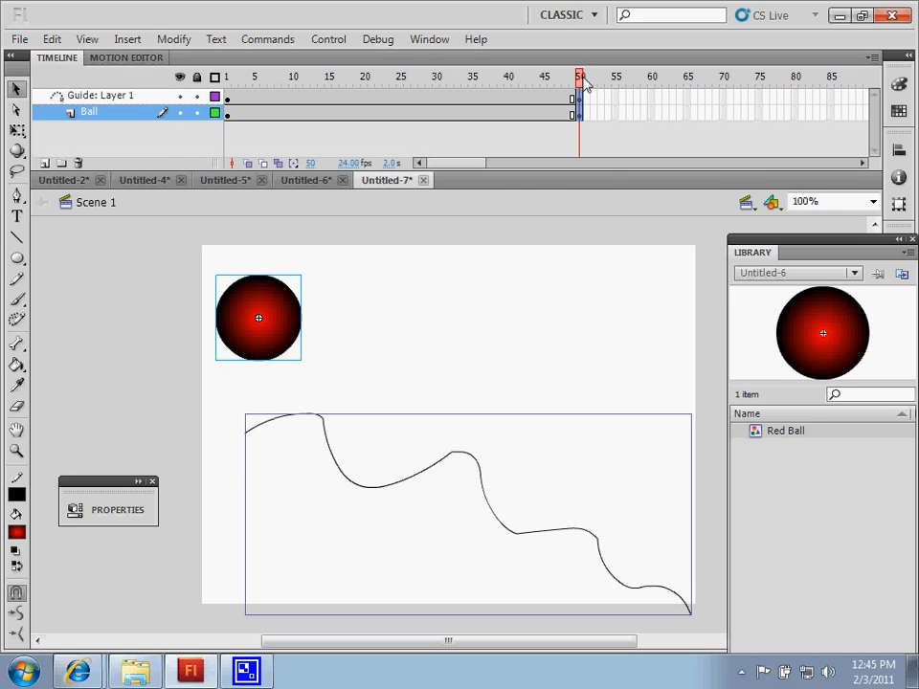
pyautogui.moveTo(579, 77); pyautogui.dragTo(227, 76)
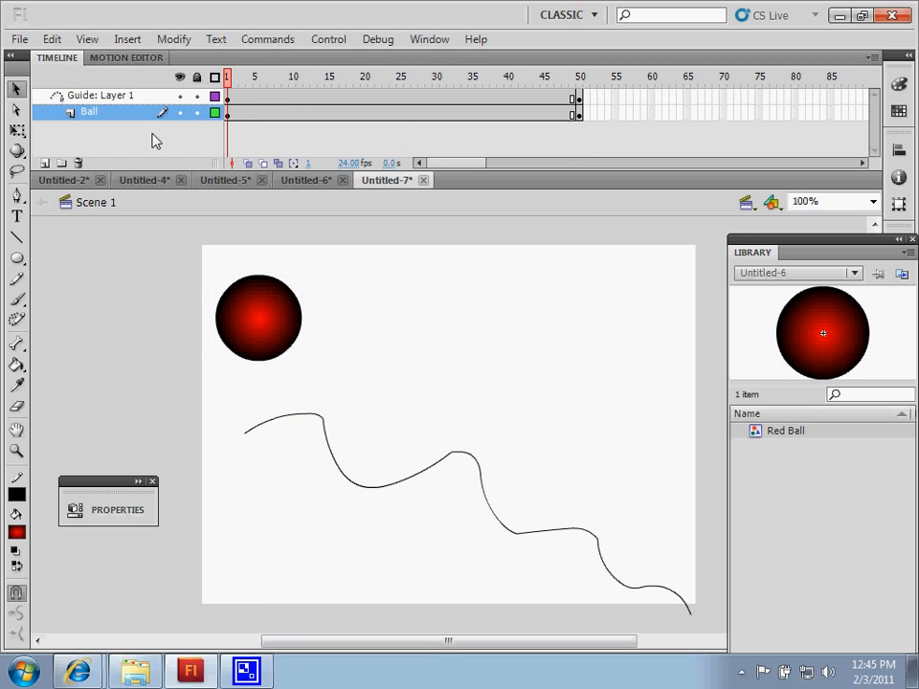
pyautogui.moveTo(268, 327); pyautogui.dragTo(261, 435)
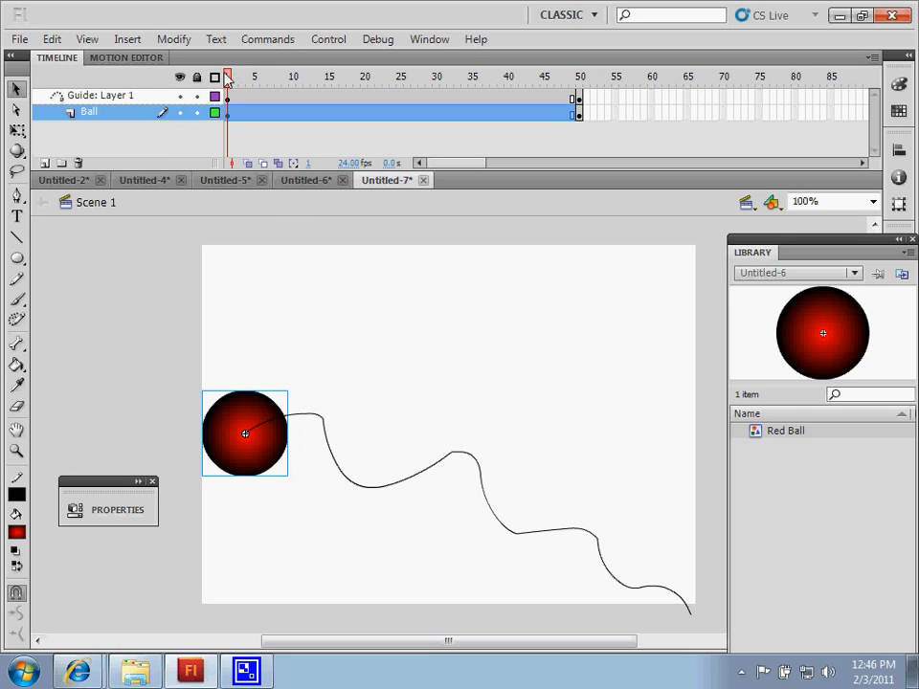
pyautogui.moveTo(231, 80); pyautogui.dragTo(585, 100)
pyautogui.moveTo(268, 325); pyautogui.dragTo(699, 620)
# Create a classic tween on the Ball layer between the keyframes at frames 1 and 50
pyautogui.click(413, 112)
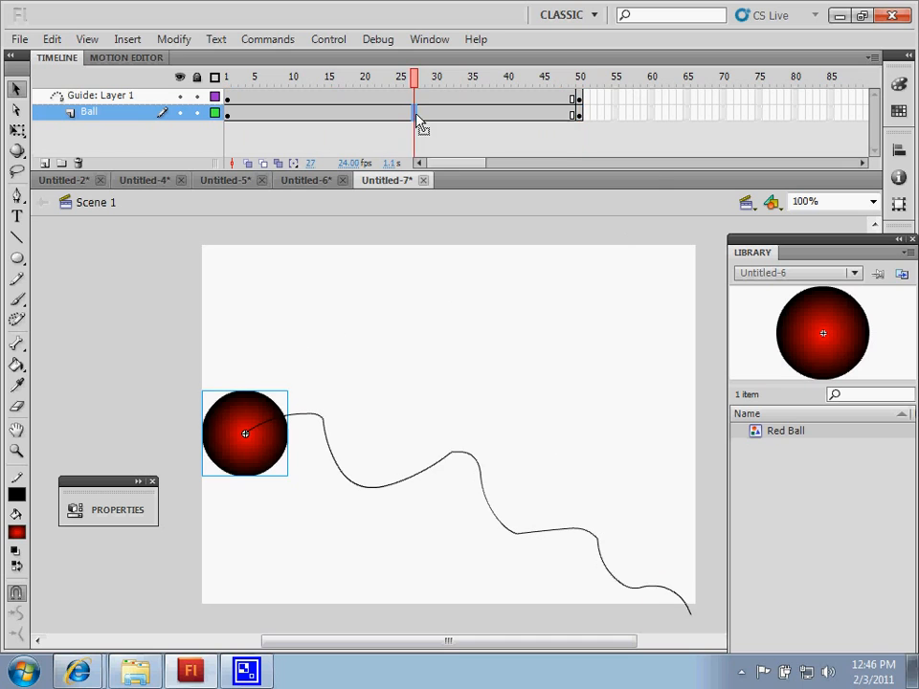
pyautogui.rightClick(415, 112)
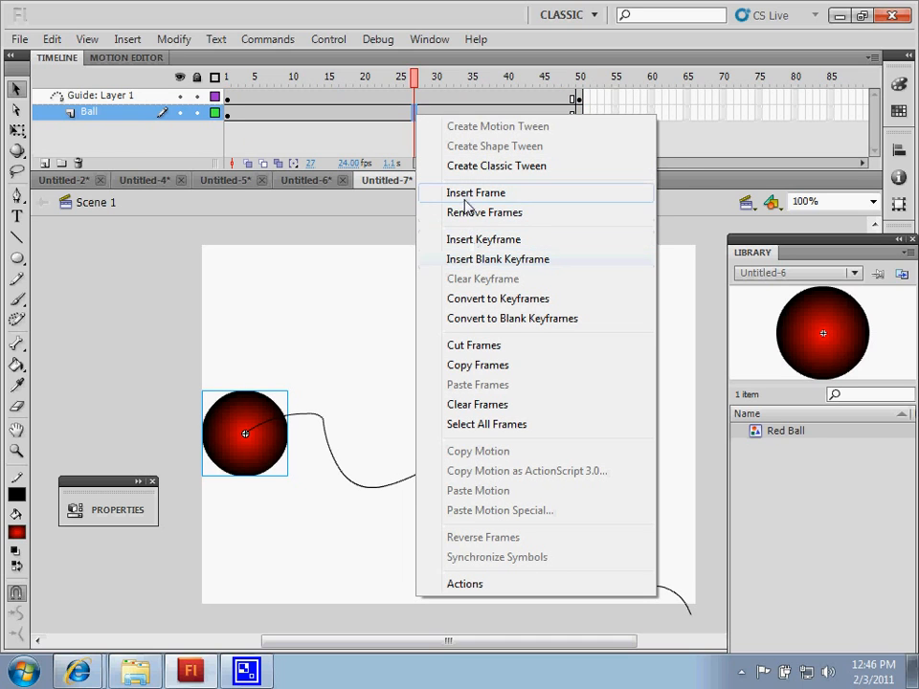
pyautogui.click(467, 166)
# Scrub to frame 50 and test the movie to check the ball's motion along the wavy path
pyautogui.moveTo(423, 88); pyautogui.dragTo(576, 207)
pyautogui.hotkey('ctrl', 'Return')
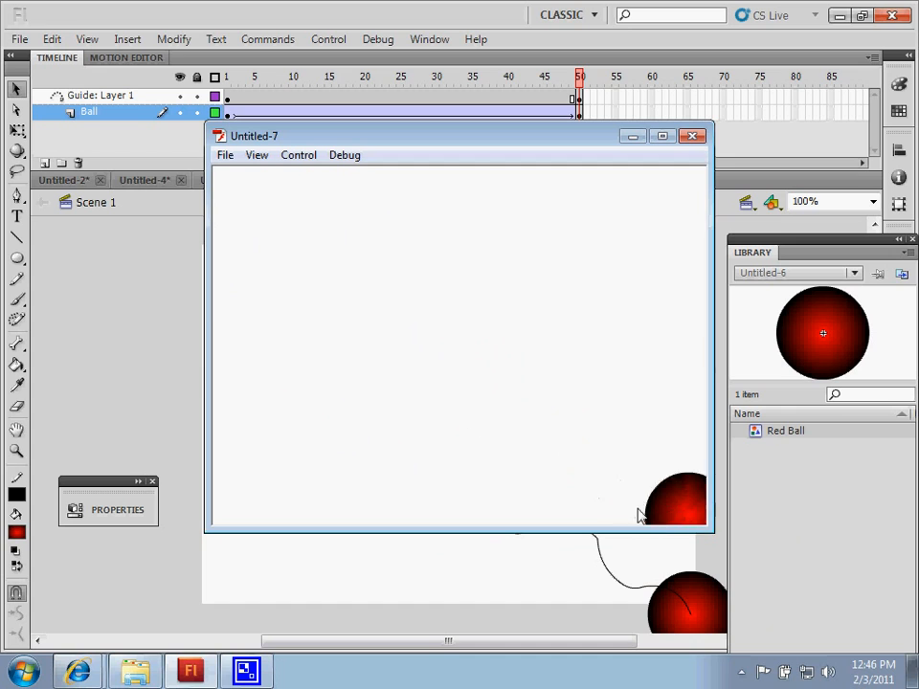
pyautogui.click(694, 138)
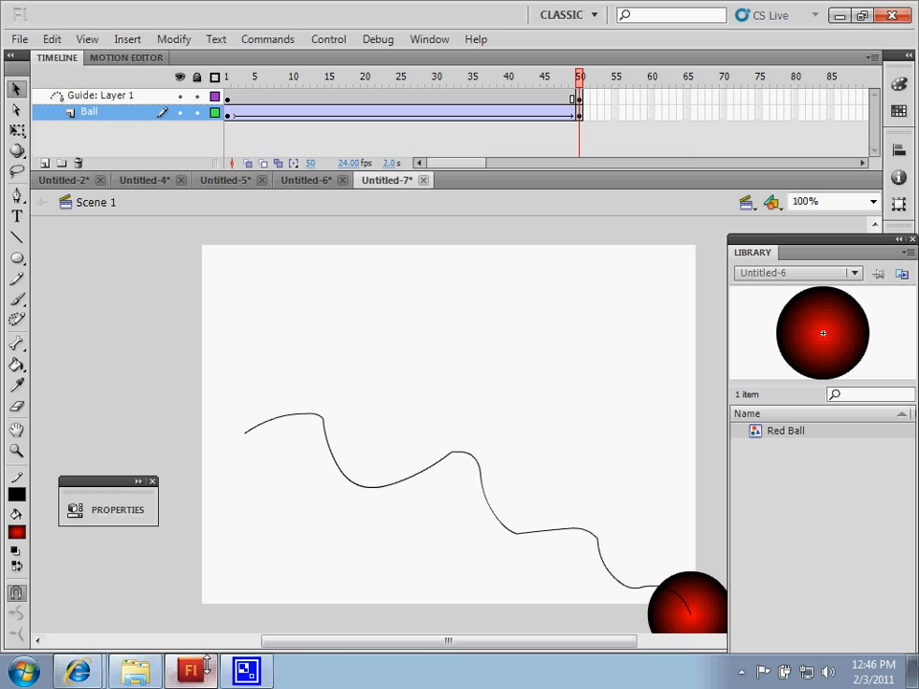
pyautogui.moveTo(187, 675)
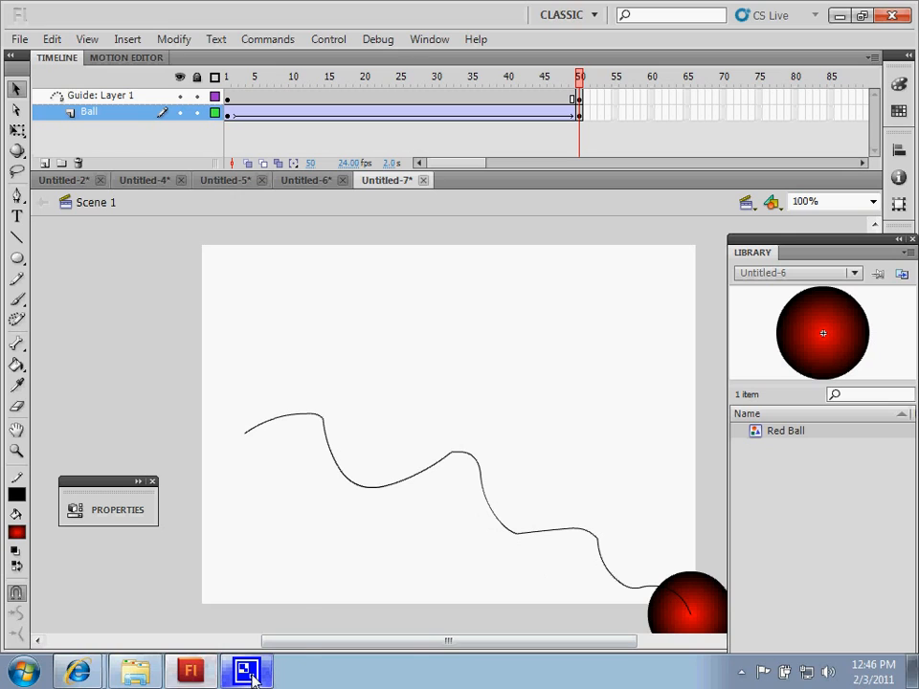
pyautogui.moveTo(251, 677)
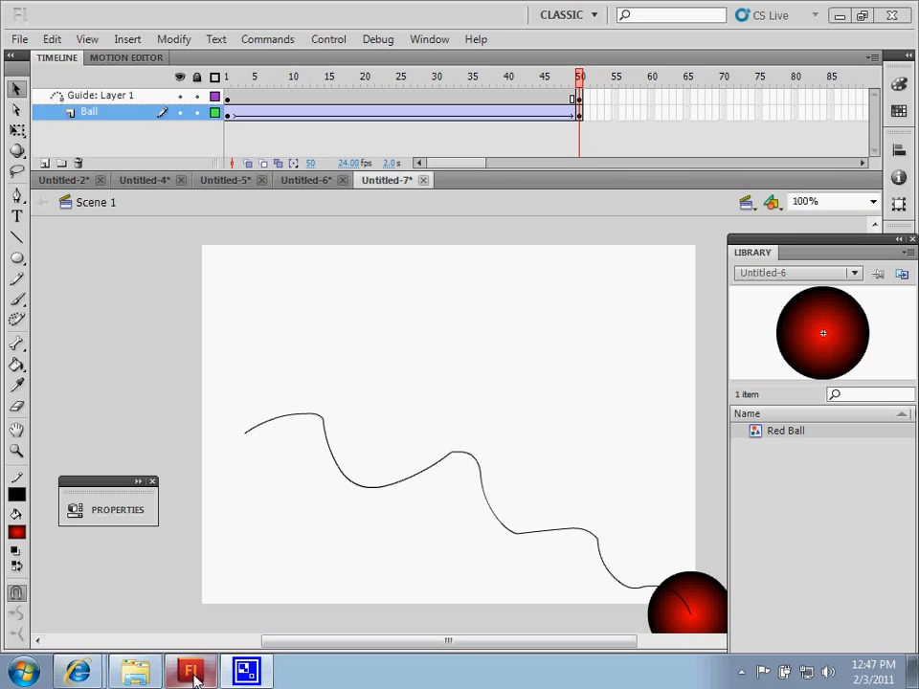
pyautogui.moveTo(190, 674)
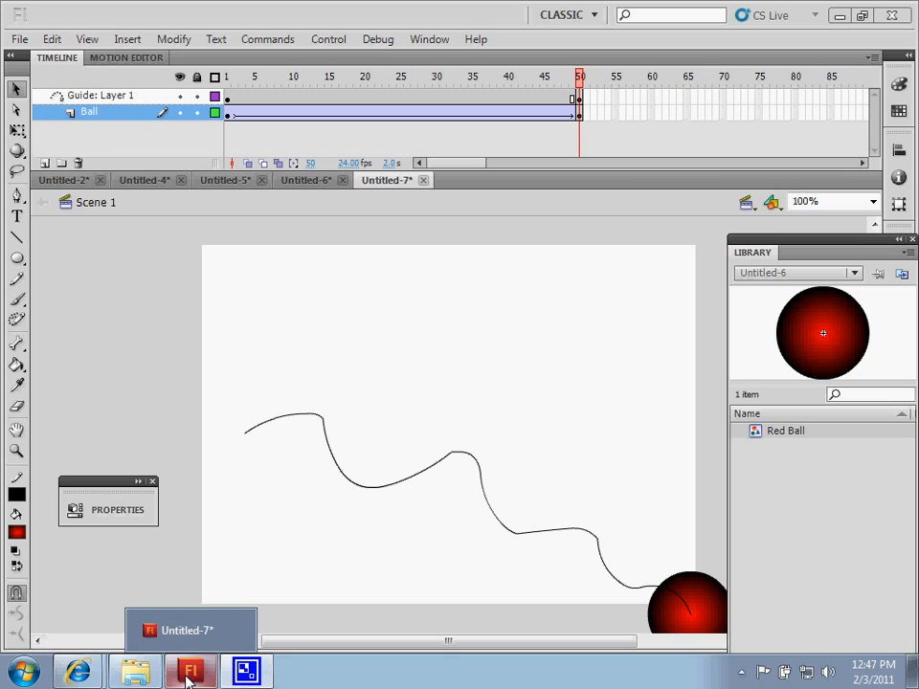